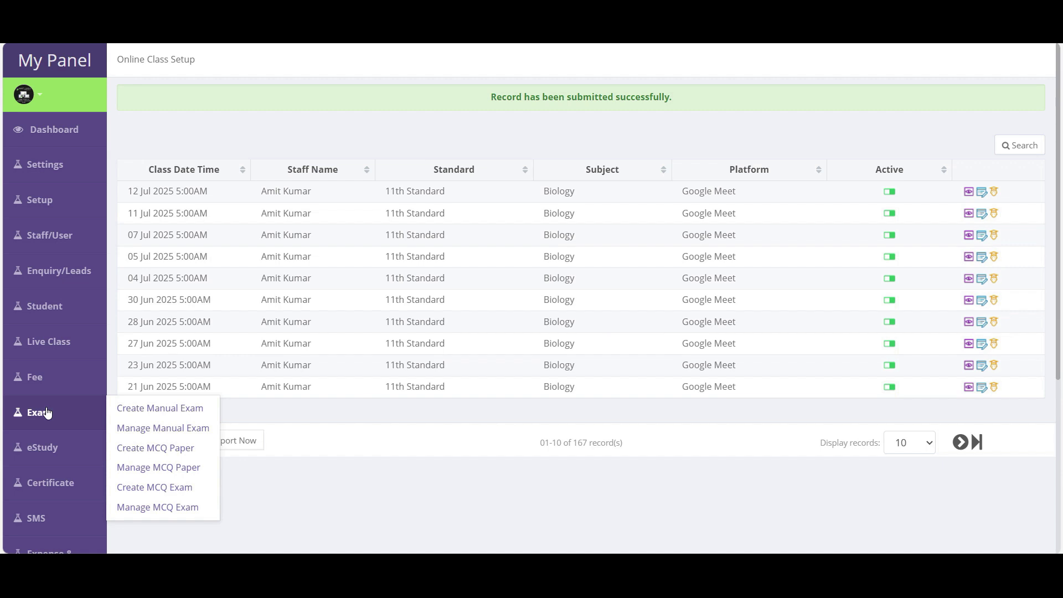
# Step: Open the form for creating a new manual exam
pyautogui.click(171, 406)
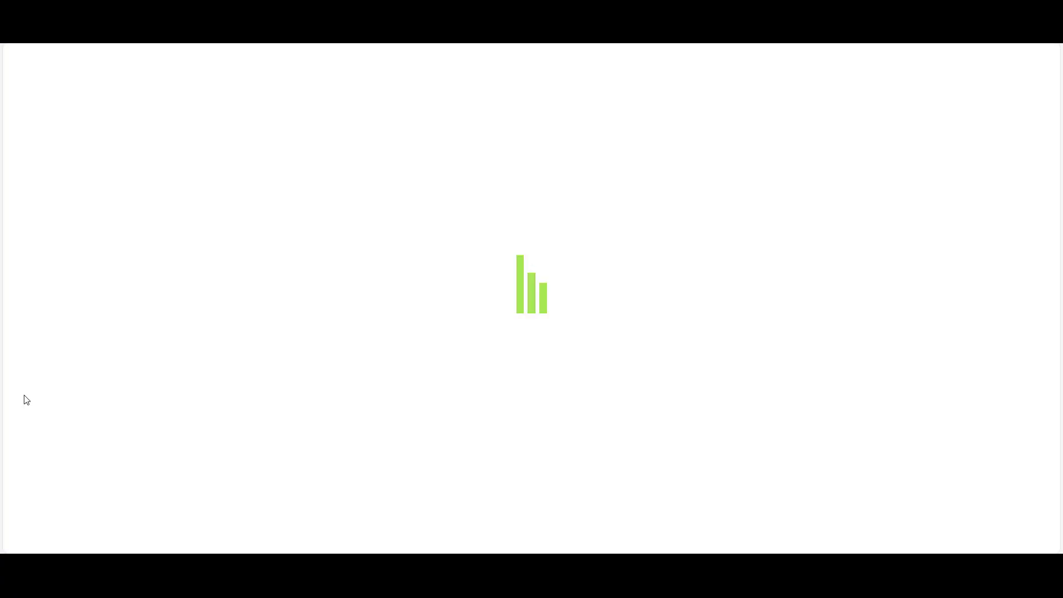
pyautogui.moveTo(43, 410)
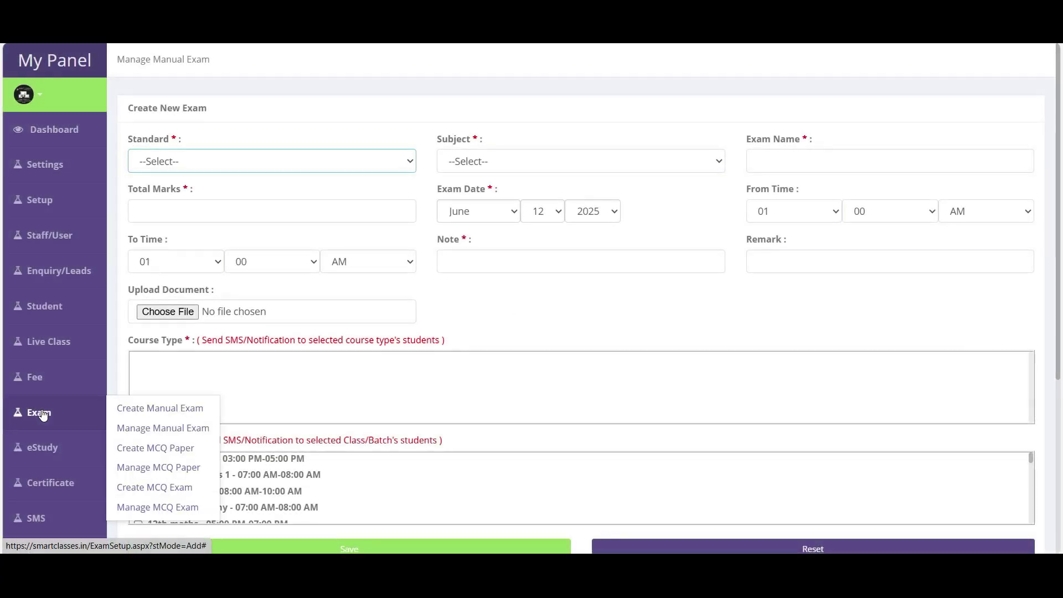
pyautogui.click(169, 413)
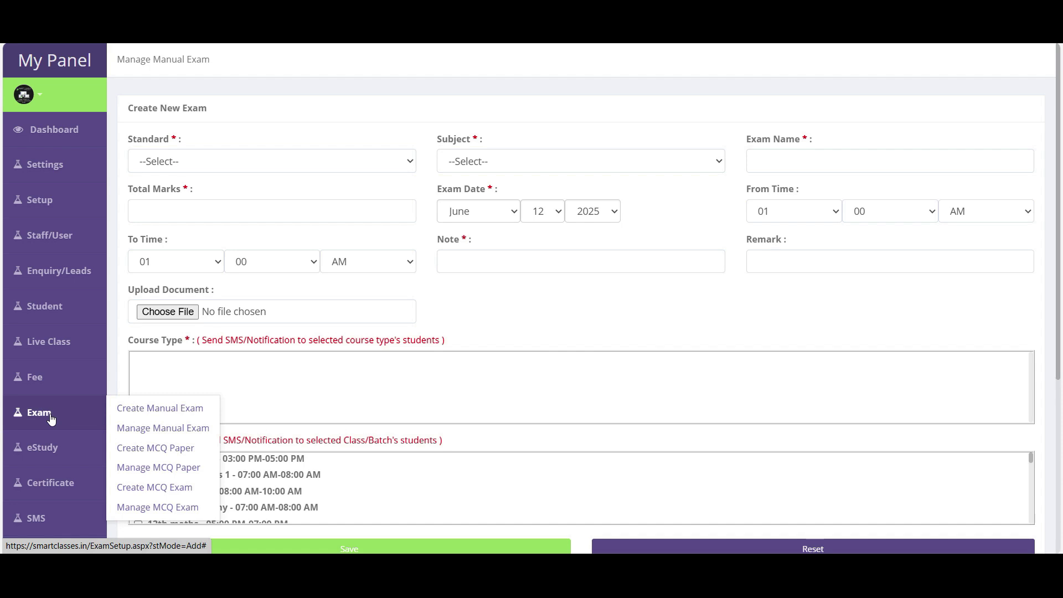
pyautogui.scroll(-4, 51, 420)
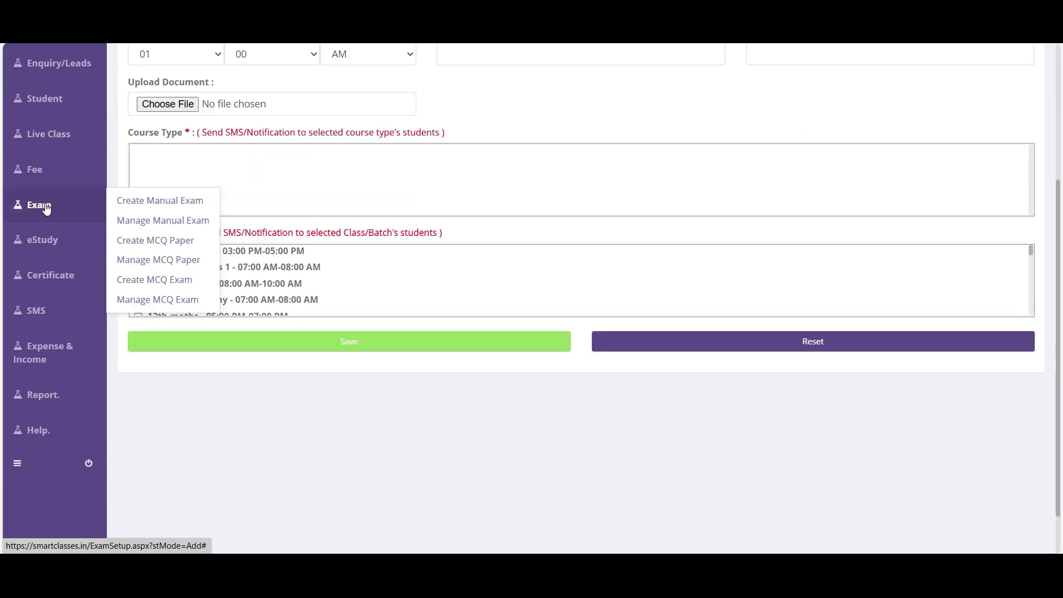
pyautogui.click(175, 203)
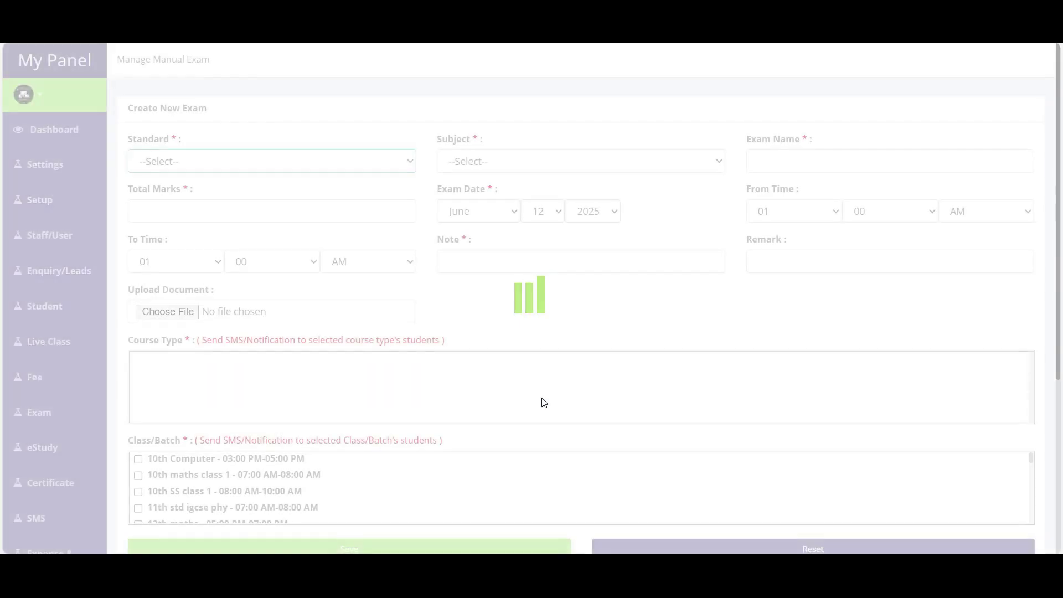
# Step: Set the new exam's standard to 10th Standard and its subject to Maths
pyautogui.click(217, 169)
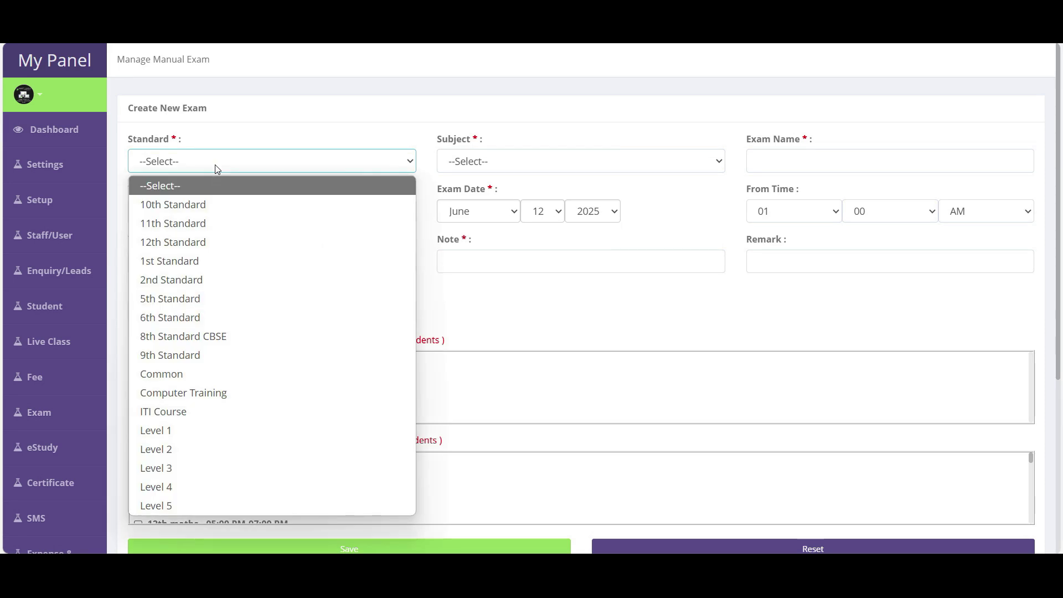
pyautogui.click(177, 206)
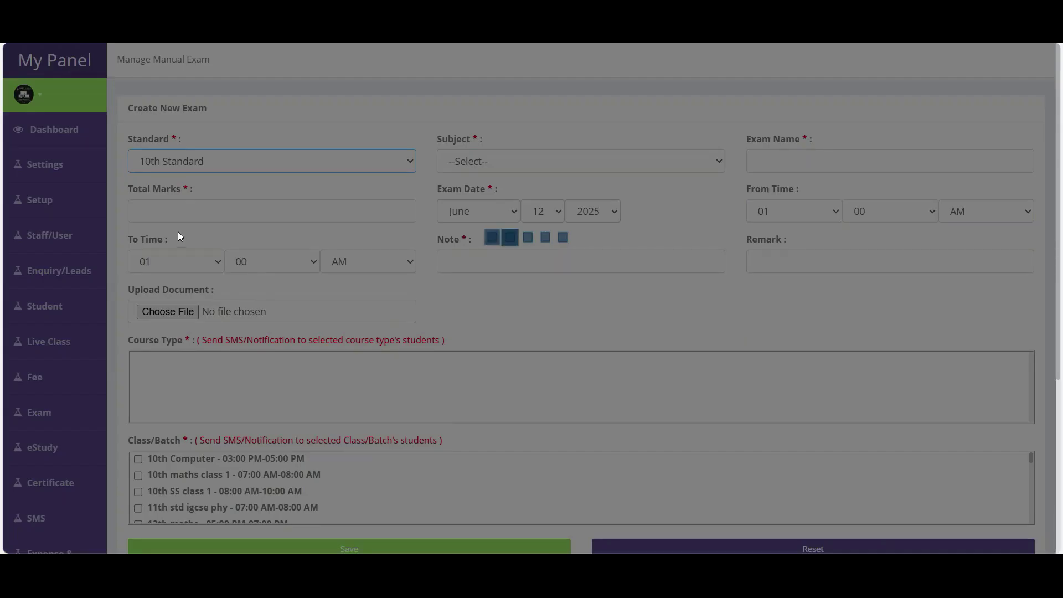
pyautogui.click(493, 162)
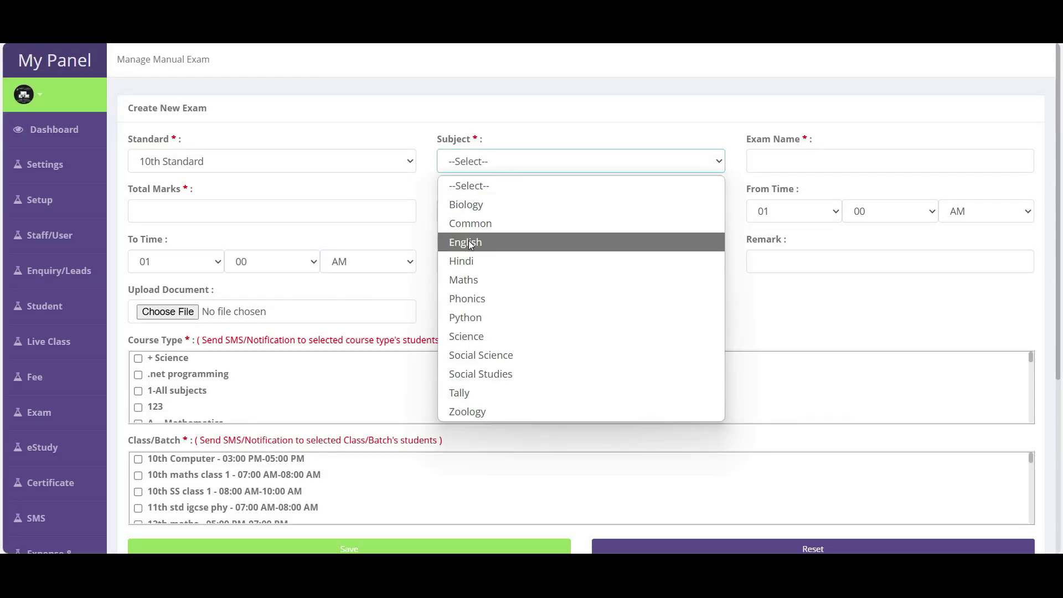
pyautogui.click(469, 281)
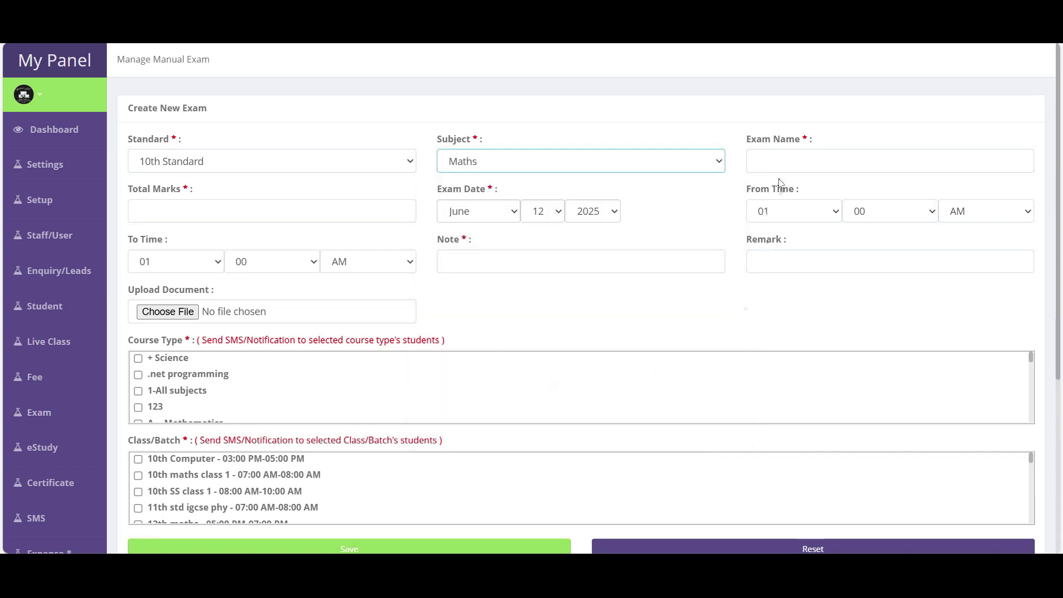
# Step: Name the exam "Weekly Exam" and set its total marks to 100
pyautogui.click(789, 160)
pyautogui.write('We')
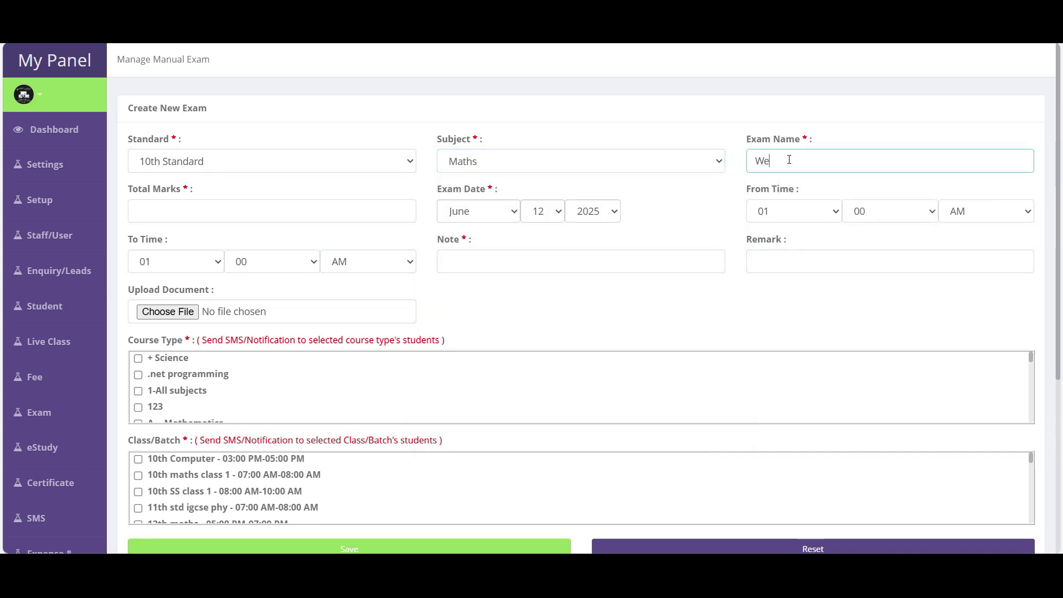
pyautogui.write('ekly Exam')
pyautogui.click(305, 213)
pyautogui.write('100')
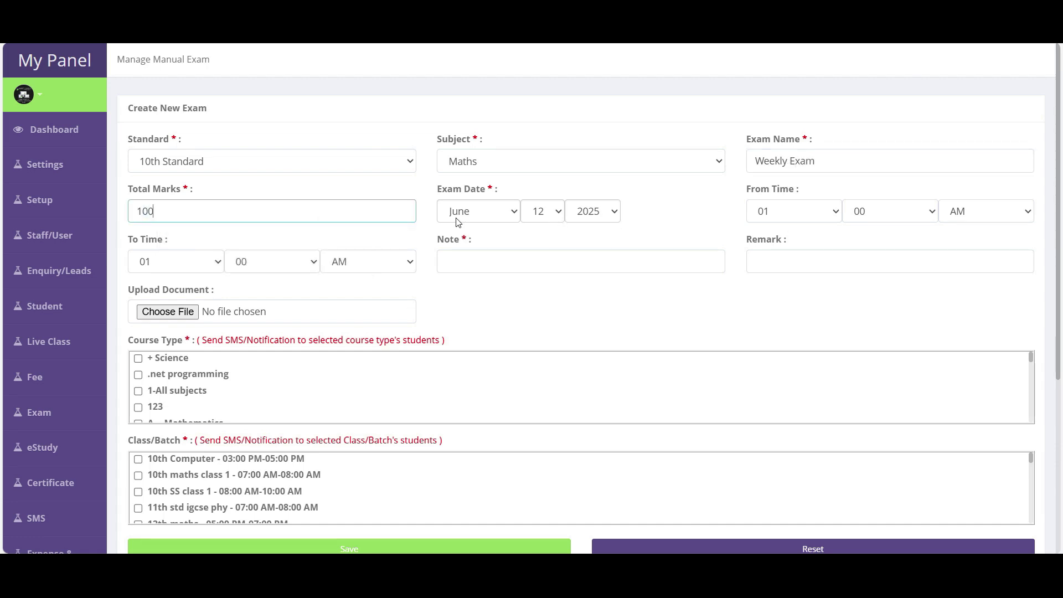
# Step: Set the exam time from 03:13 PM to 04:07 PM
pyautogui.click(786, 216)
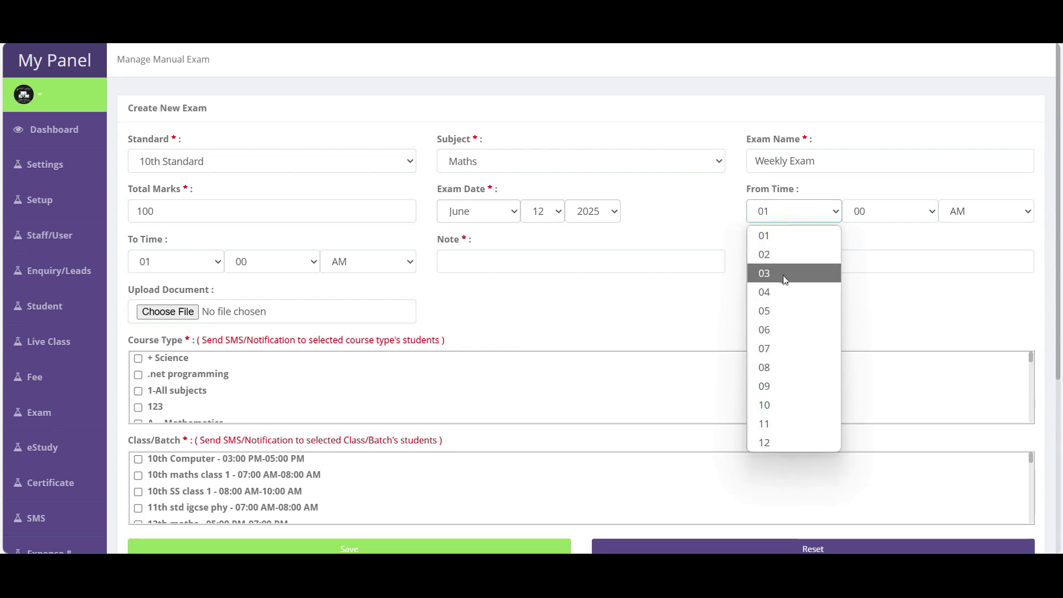
pyautogui.click(785, 273)
pyautogui.click(892, 212)
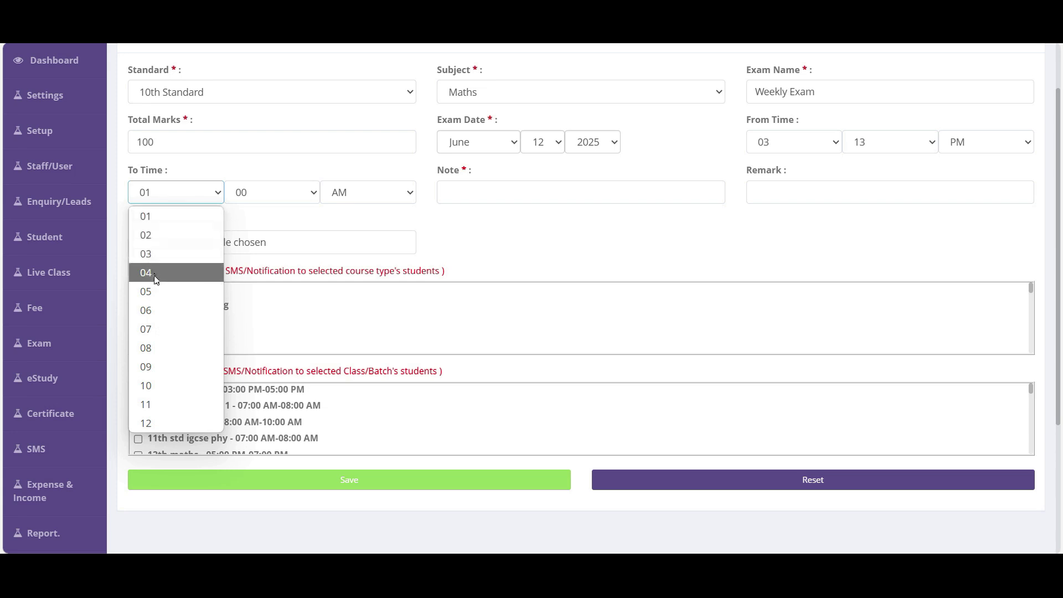
pyautogui.click(156, 272)
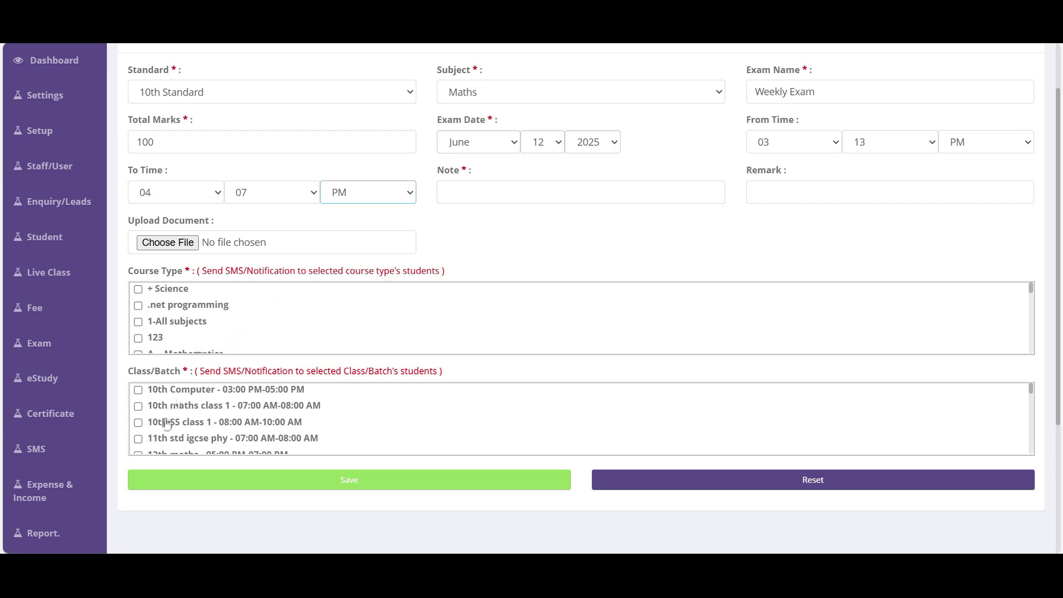
# Step: Select the Mathematic course type and the class 1 morning batch for the exam
pyautogui.scroll(2, 168, 295)
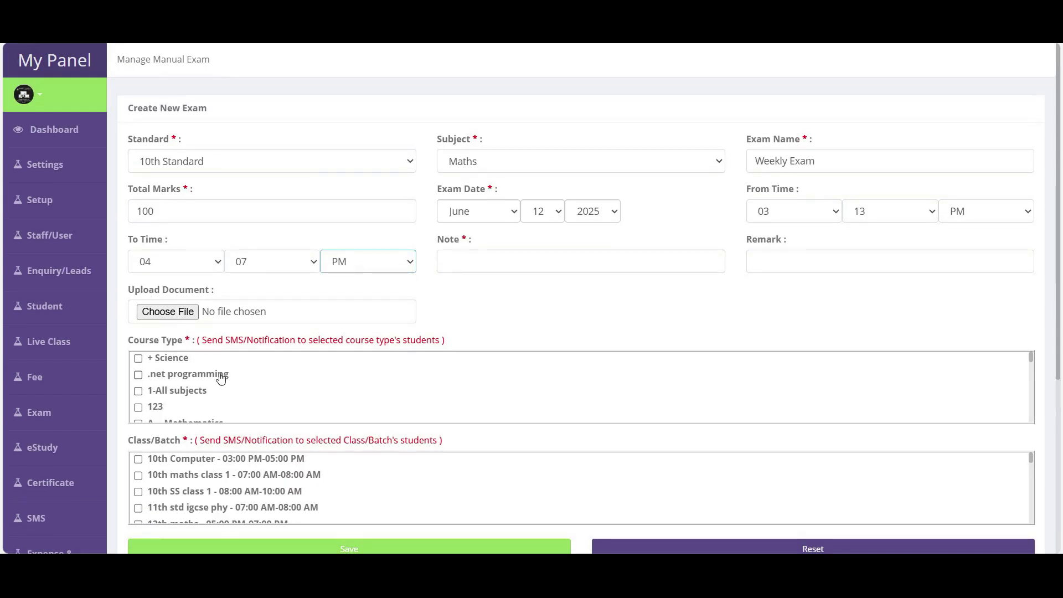
pyautogui.scroll(-2, 200, 390)
pyautogui.scroll(-2, 200, 389)
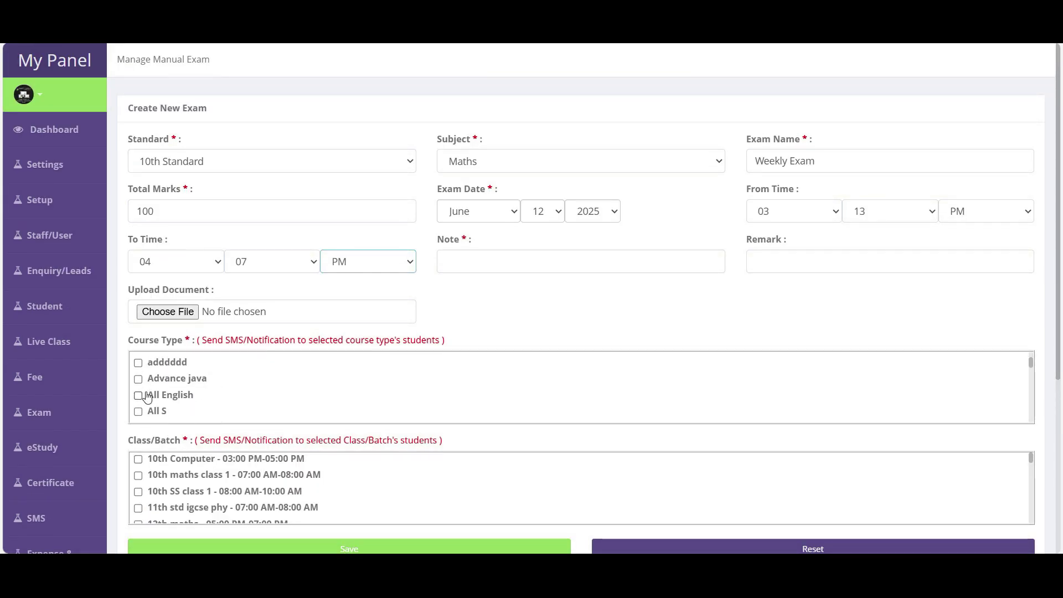
pyautogui.scroll(2, 194, 383)
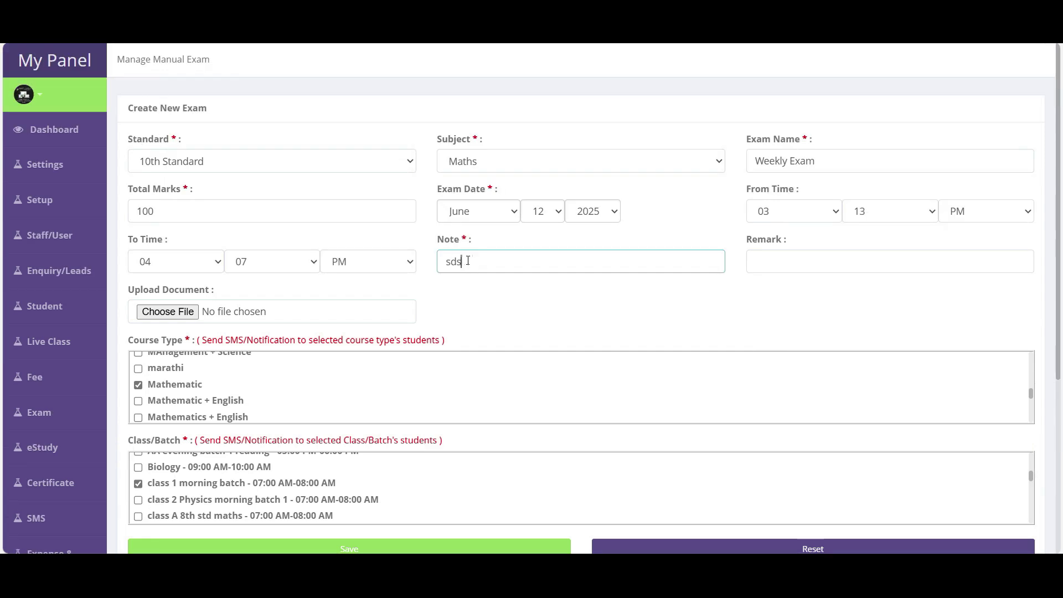
# Step: Replace the note with "exam chapterr 1" and save the exam
pyautogui.press('BackSpace')
pyautogui.press('BackSpace')
pyautogui.press('BackSpace')
pyautogui.scroll(-5, 426, 268)
pyautogui.click(366, 287)
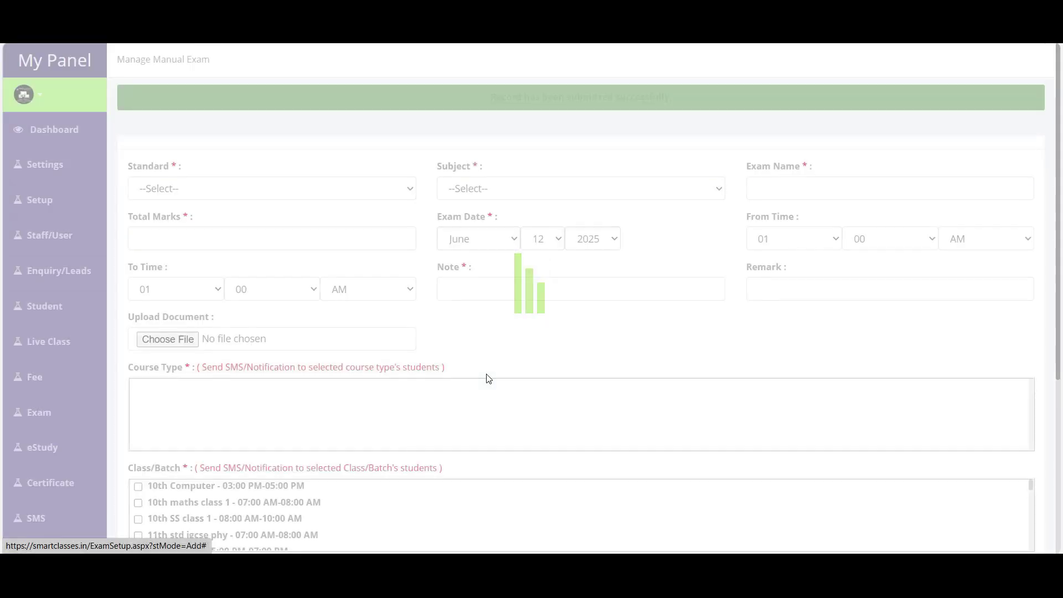
pyautogui.scroll(-1, 404, 237)
pyautogui.scroll(1, 423, 185)
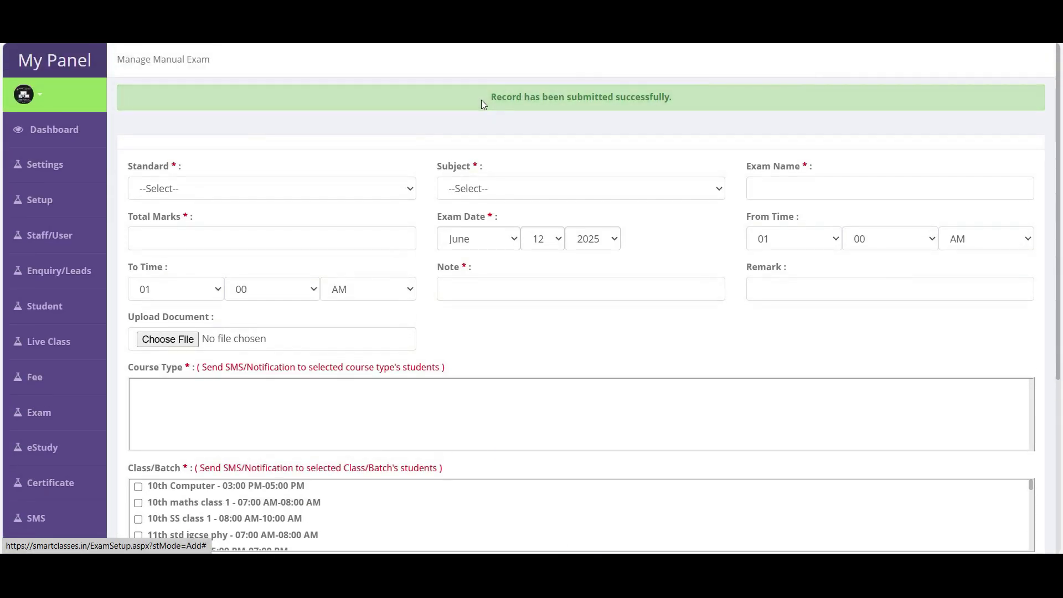
pyautogui.moveTo(480, 99); pyautogui.dragTo(701, 111)
# Step: Open the list for managing manual exams
pyautogui.moveTo(54, 387)
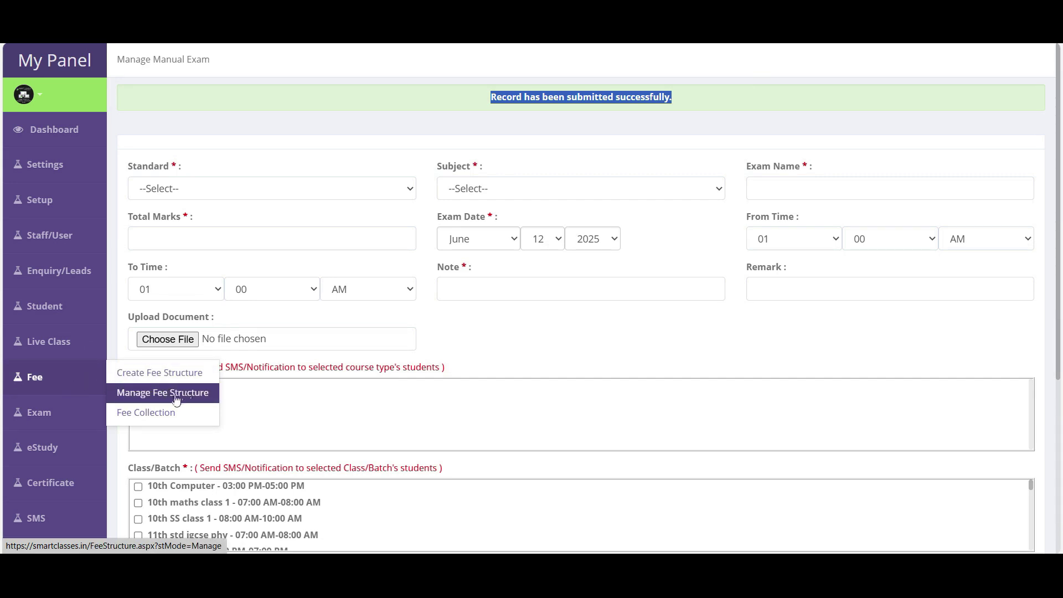
pyautogui.moveTo(76, 413)
pyautogui.click(178, 433)
# Step: Find the Weekly Exam in the list, view its exam details and close them
pyautogui.moveTo(78, 164)
pyautogui.moveTo(127, 160); pyautogui.dragTo(707, 422)
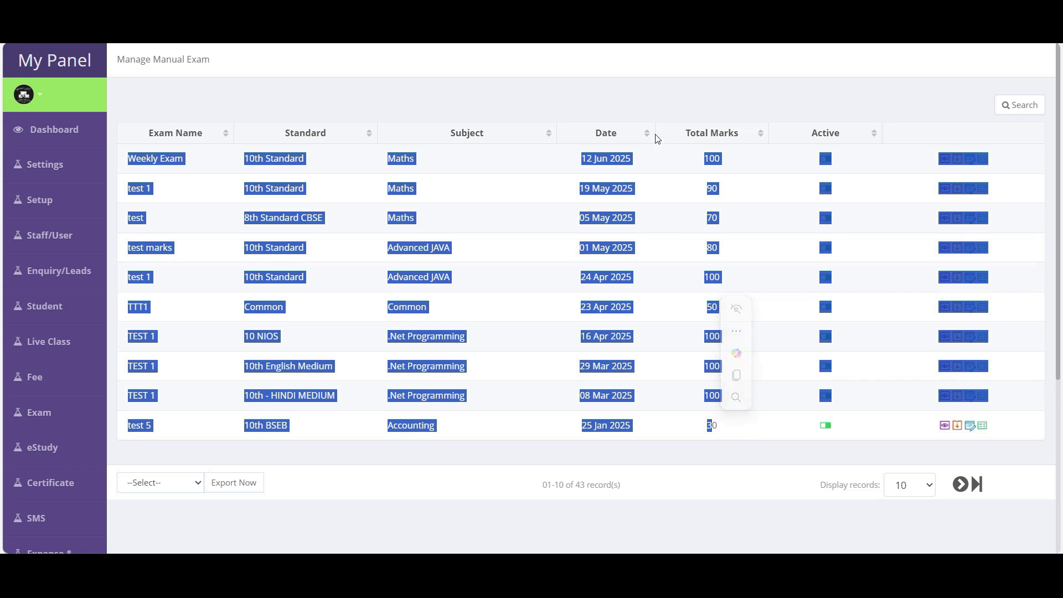
pyautogui.click(482, 184)
pyautogui.moveTo(183, 160); pyautogui.dragTo(126, 159)
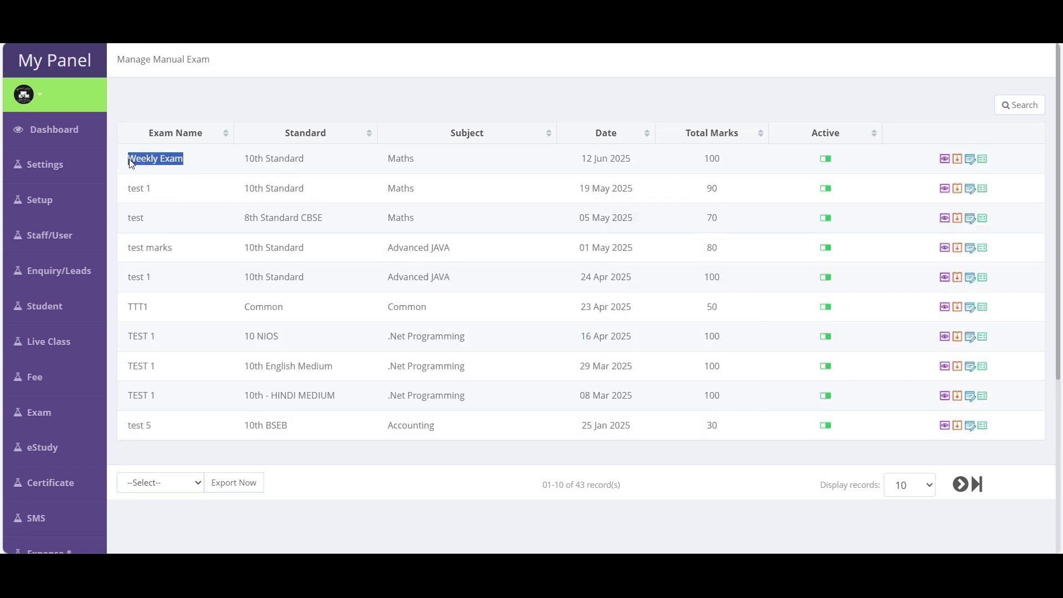
pyautogui.click(945, 159)
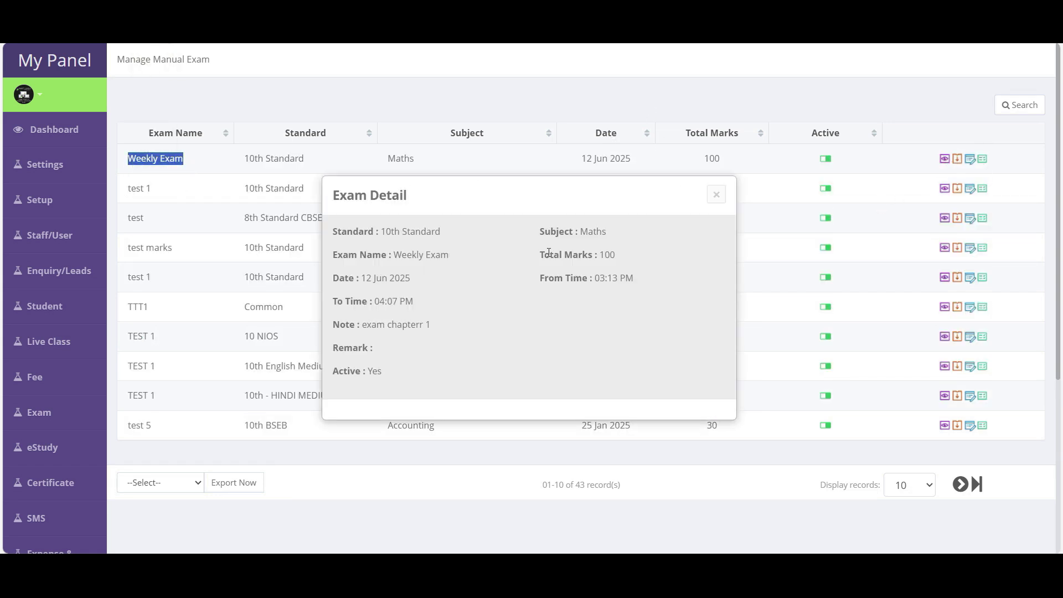
pyautogui.click(717, 195)
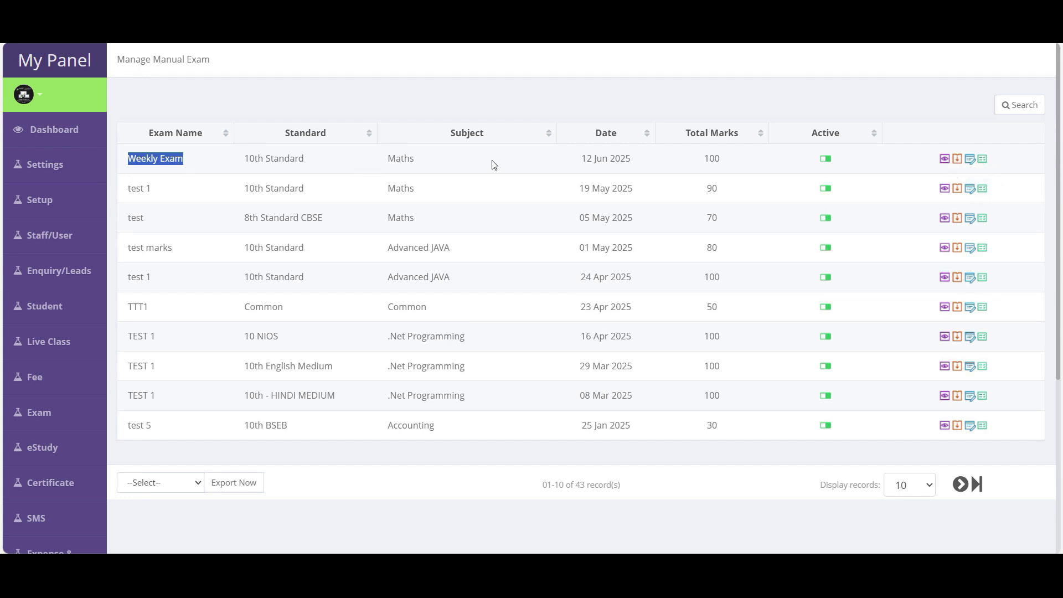
# Step: Open the Weekly Exam for editing and cancel without making changes
pyautogui.click(969, 162)
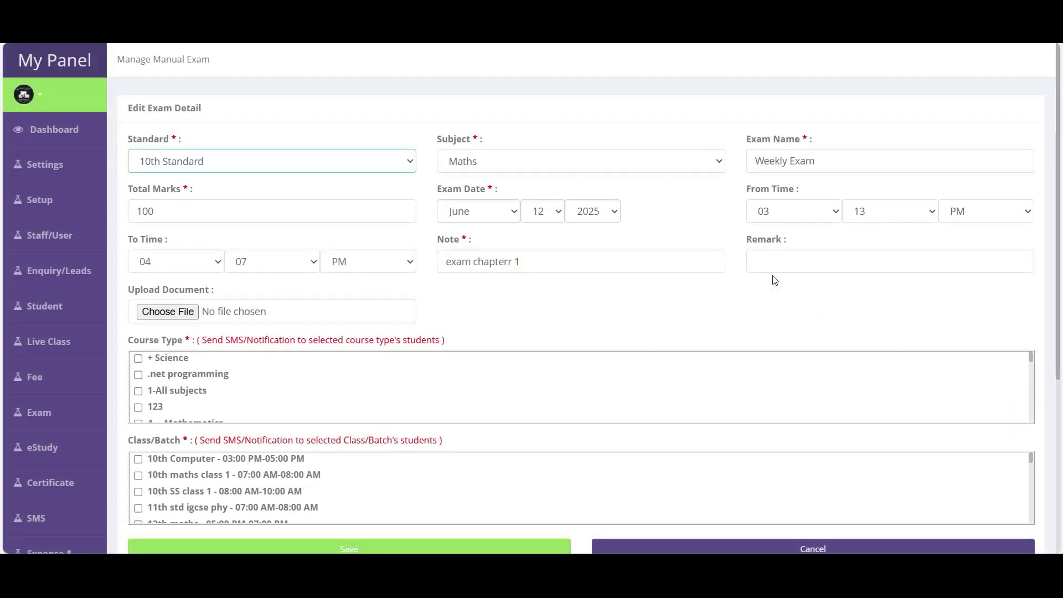
pyautogui.scroll(-5, 771, 281)
pyautogui.click(828, 285)
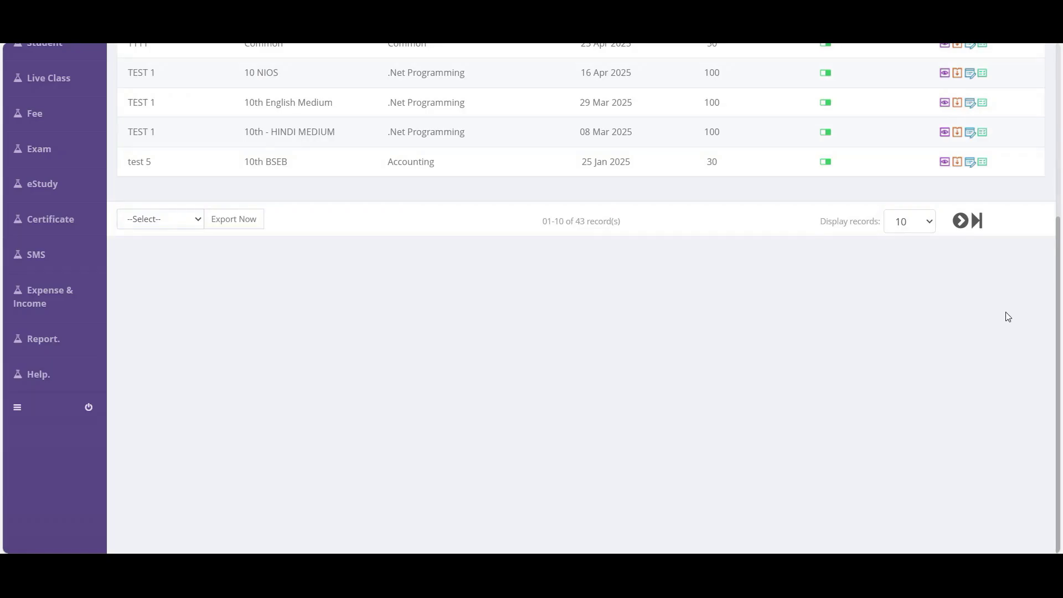
# Step: Open the student mark allocation for the Weekly Exam and look through its students
pyautogui.scroll(5, 1006, 313)
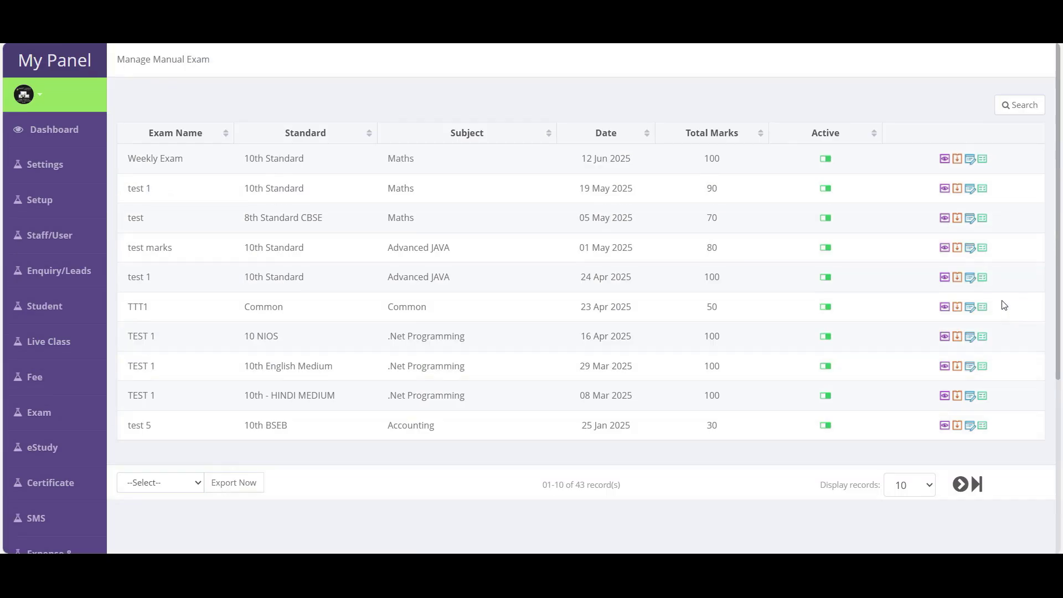
pyautogui.click(983, 160)
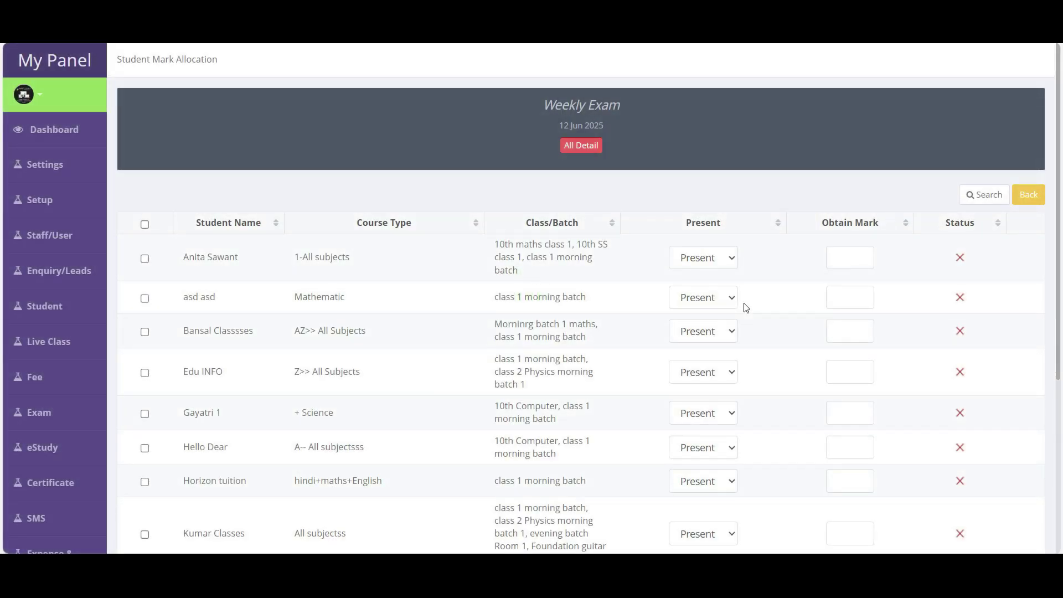
pyautogui.scroll(-3, 564, 314)
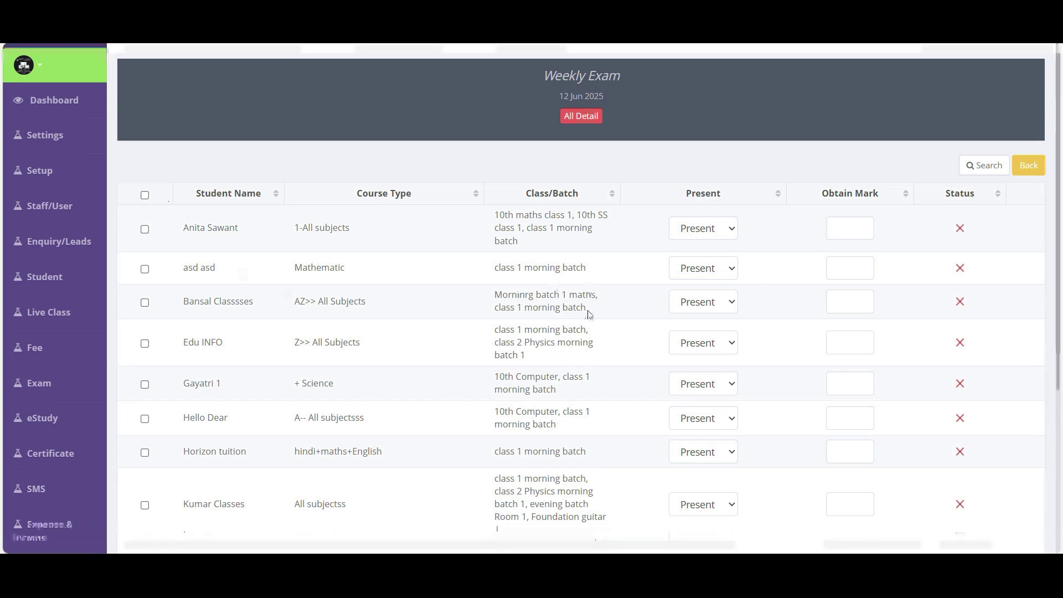
pyautogui.scroll(3, 563, 314)
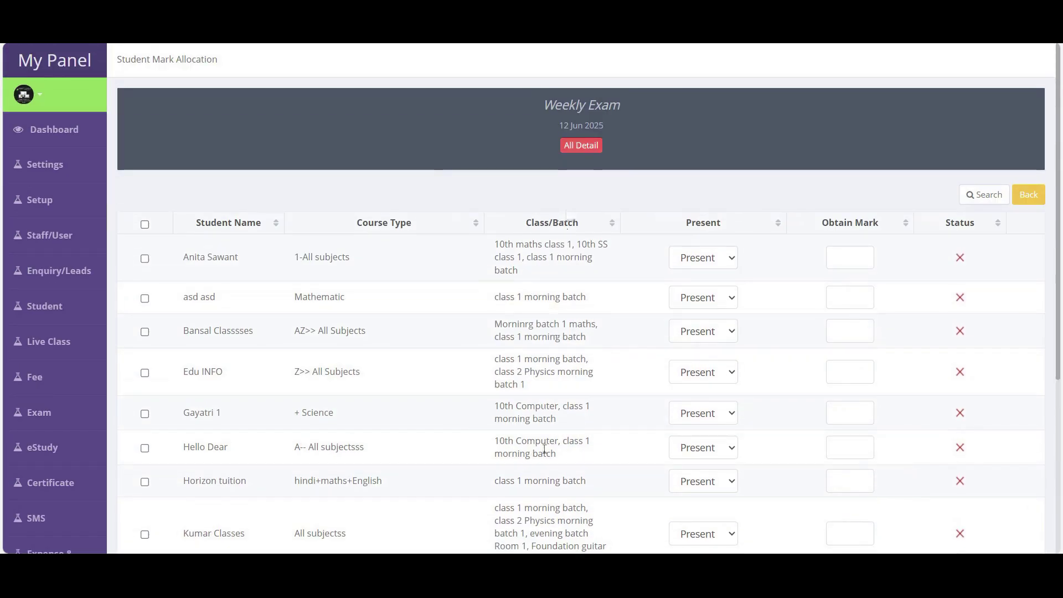
pyautogui.scroll(-1, 792, 344)
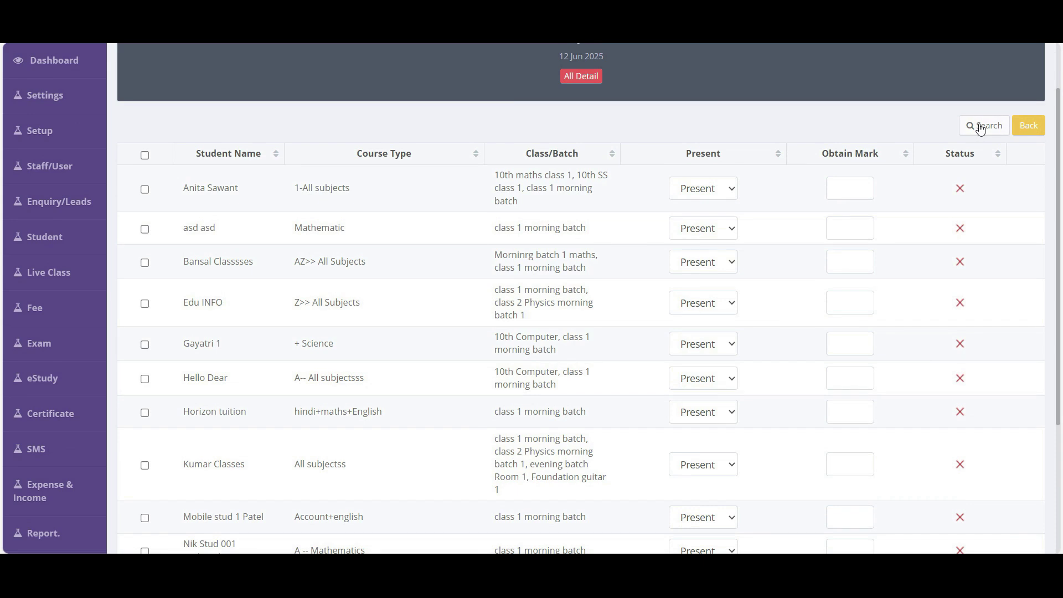
# Step: Try 10th maths as the course type in the student search and close it without searching
pyautogui.click(979, 126)
pyautogui.click(595, 243)
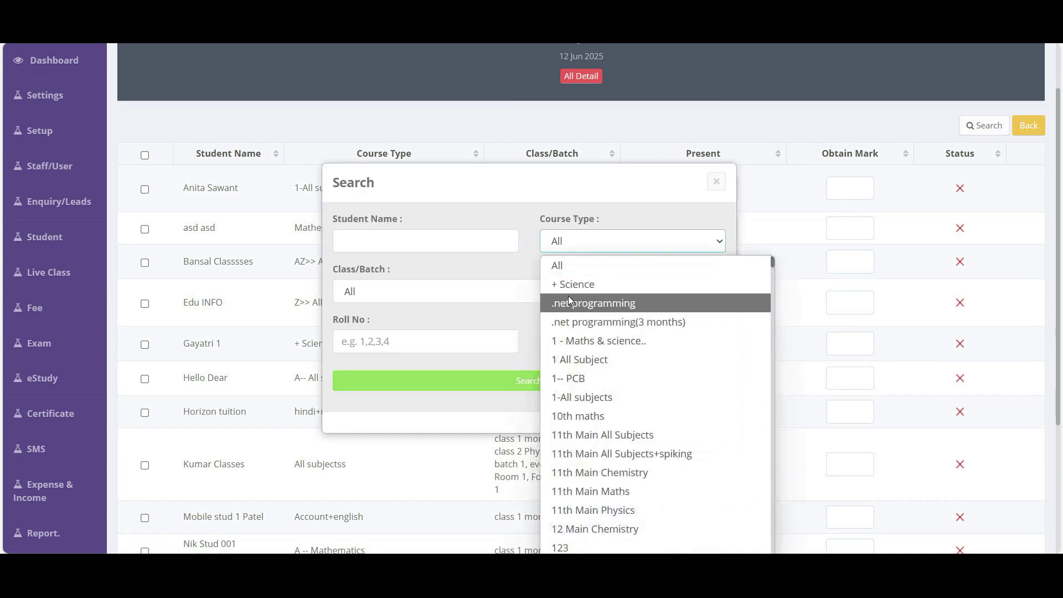
pyautogui.click(577, 418)
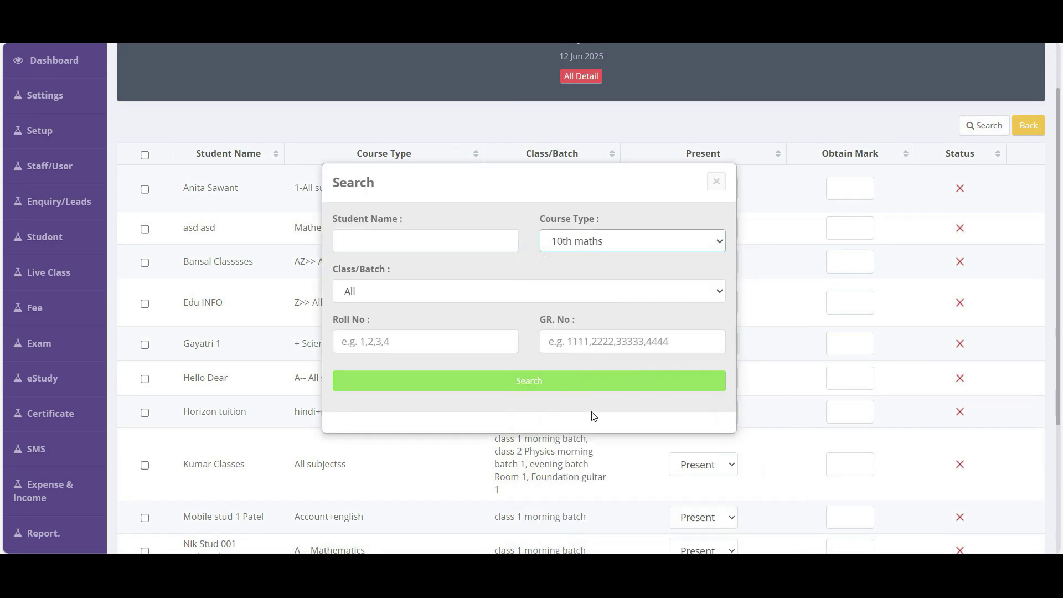
pyautogui.click(627, 240)
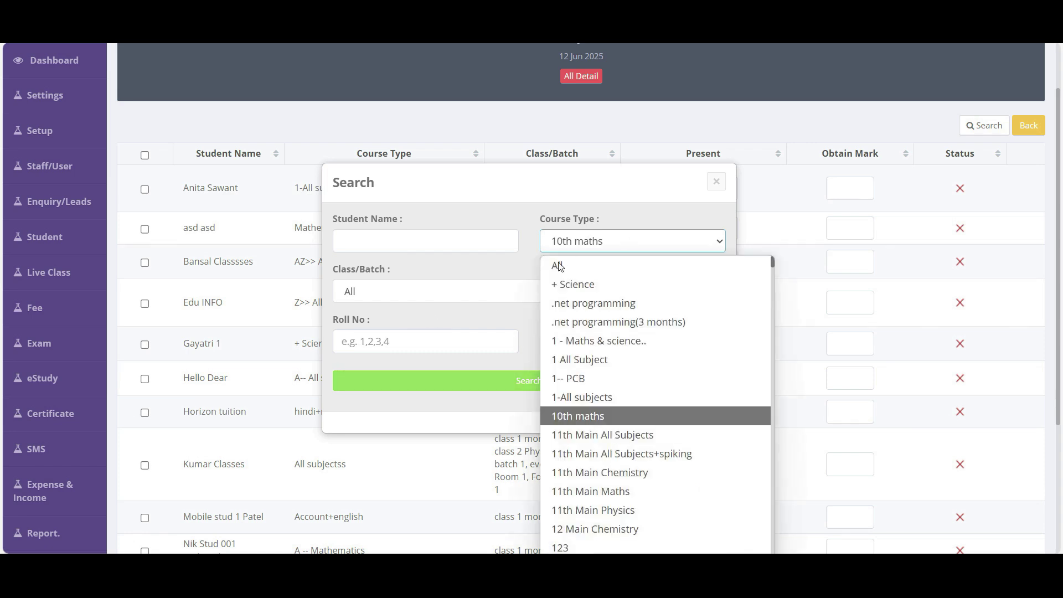
pyautogui.click(433, 292)
pyautogui.click(762, 366)
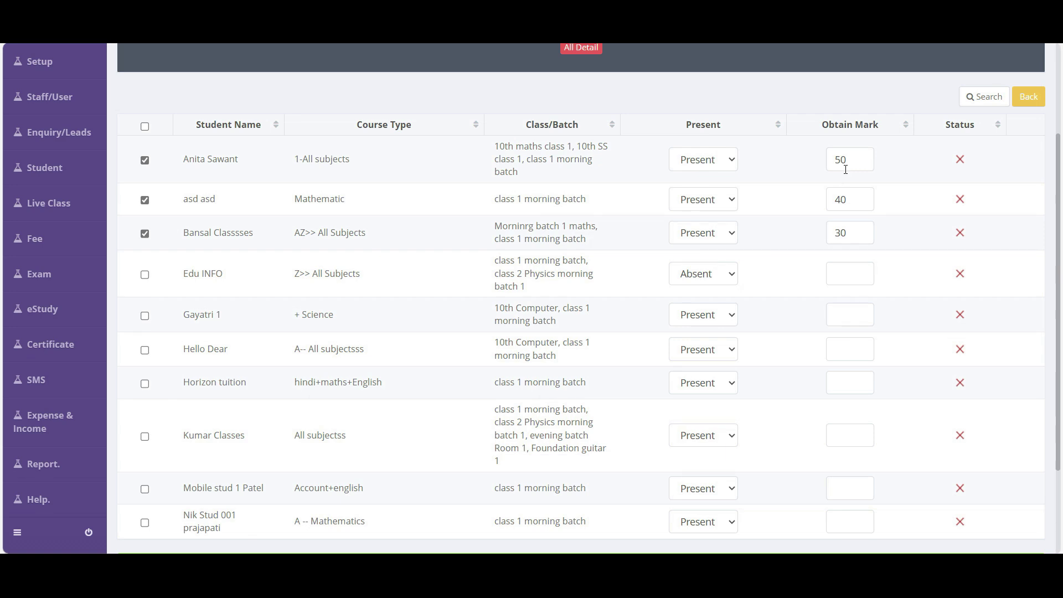
# Step: Include the fourth student in the mark allocation as Absent and save the students' marks
pyautogui.click(144, 275)
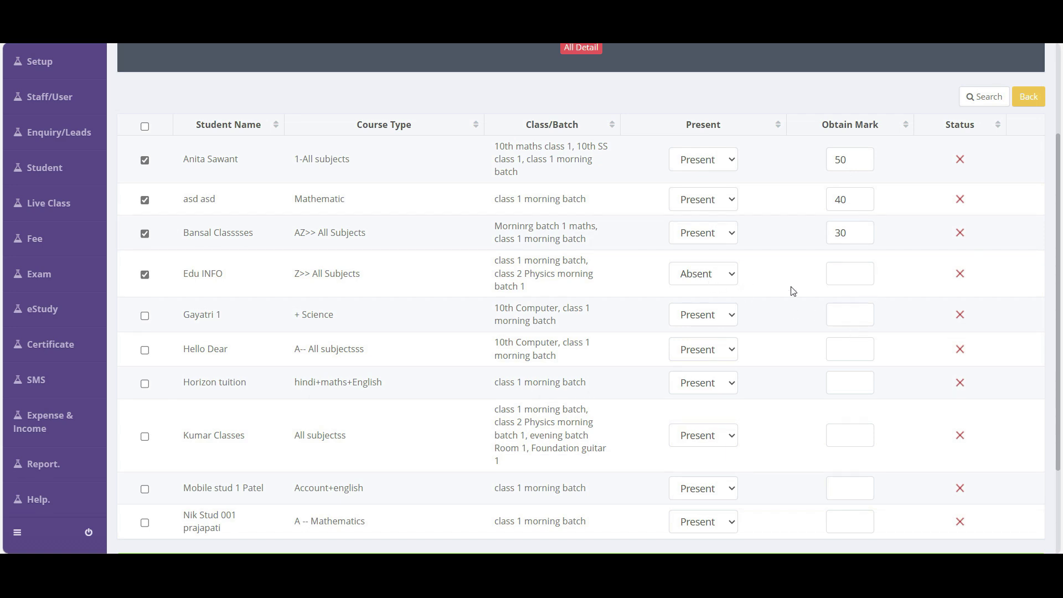
pyautogui.click(714, 280)
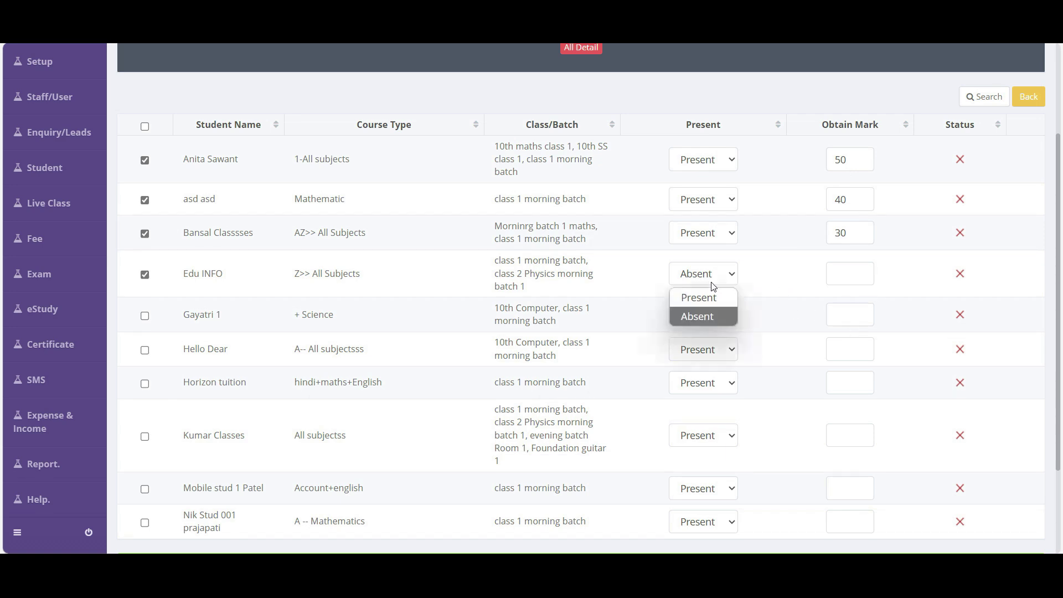
pyautogui.click(703, 315)
pyautogui.scroll(-3, 657, 387)
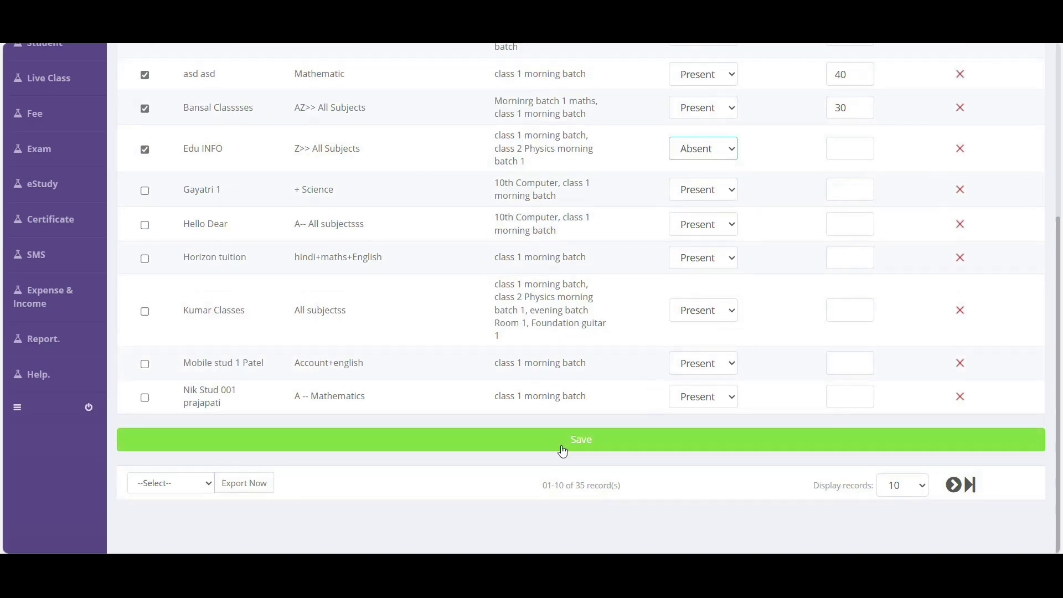
pyautogui.click(582, 441)
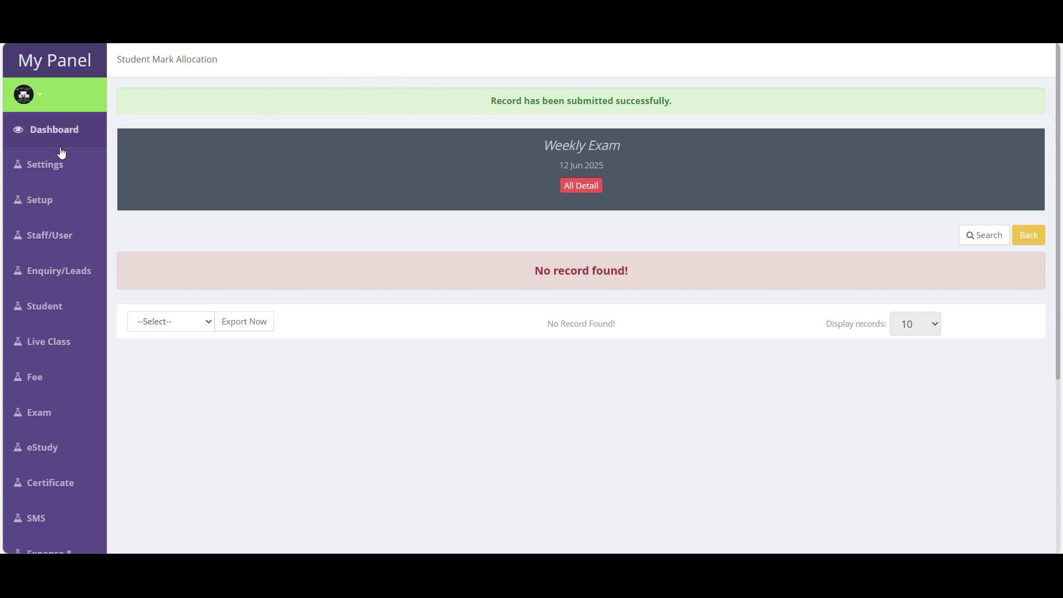
# Step: Start creating a new MCQ exam paper and name it Test paper
pyautogui.moveTo(53, 172)
pyautogui.scroll(-3, 472, 377)
pyautogui.moveTo(42, 278)
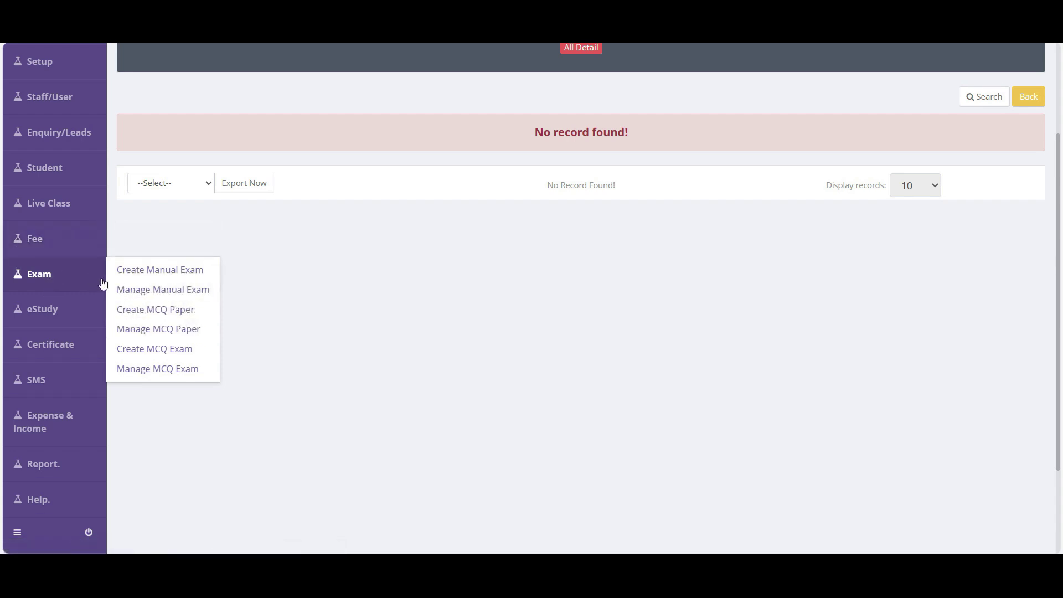
pyautogui.click(170, 314)
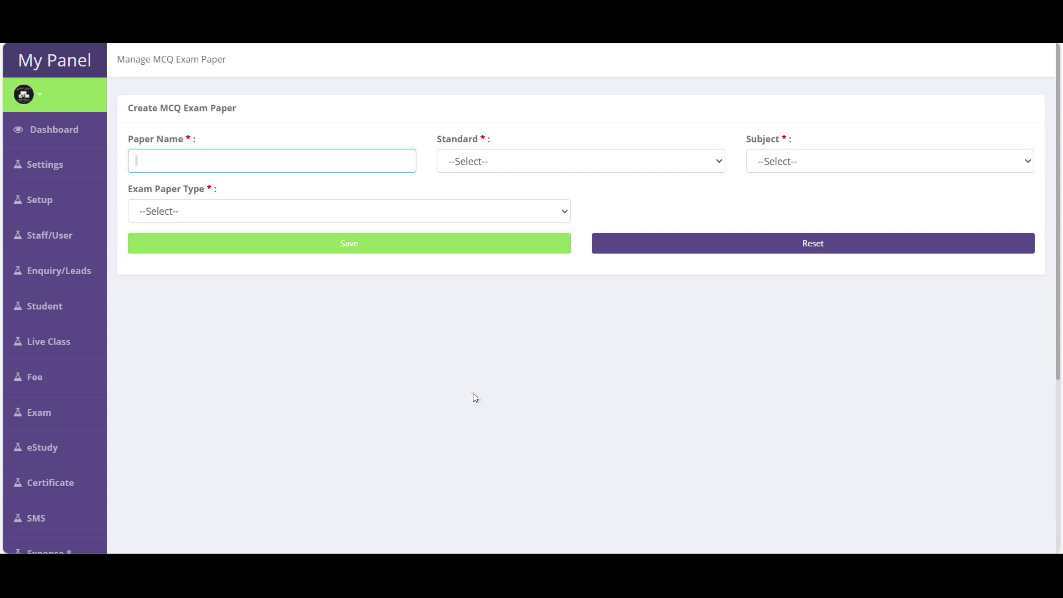
pyautogui.write('Test paper')
pyautogui.press('Tab')
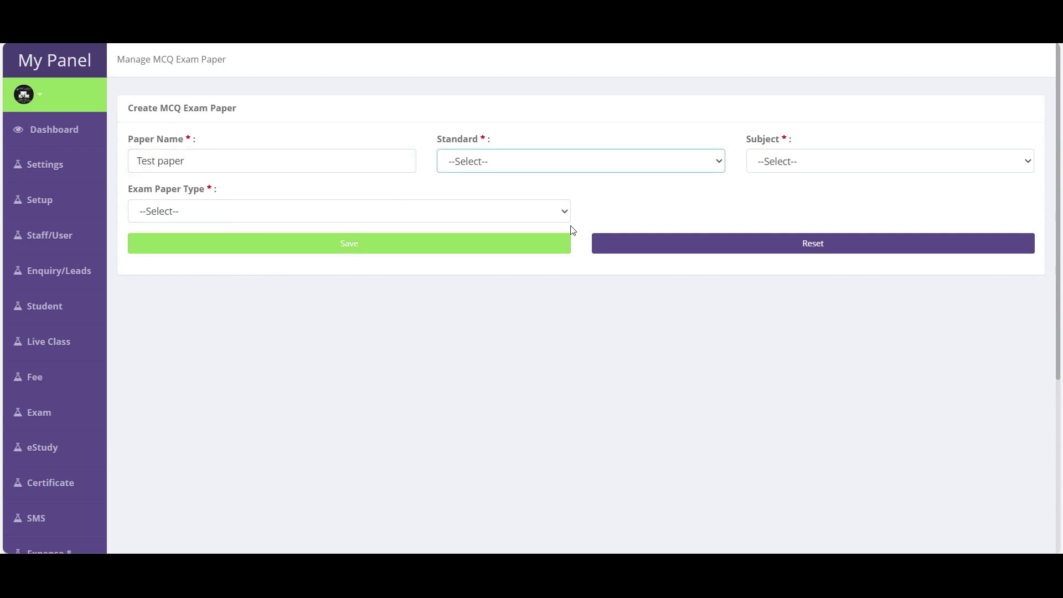
# Step: Set the paper's standard to 10th Standard, subject to Maths and type to Simple MCQ, and save it
pyautogui.click(565, 165)
pyautogui.click(512, 205)
pyautogui.click(781, 164)
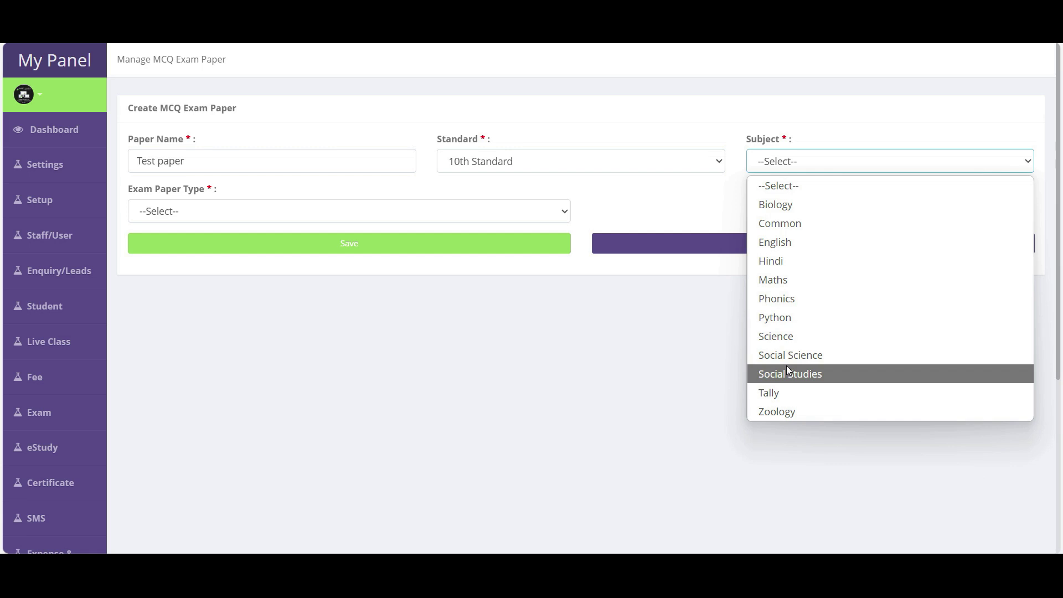
pyautogui.press('m')
pyautogui.click(195, 215)
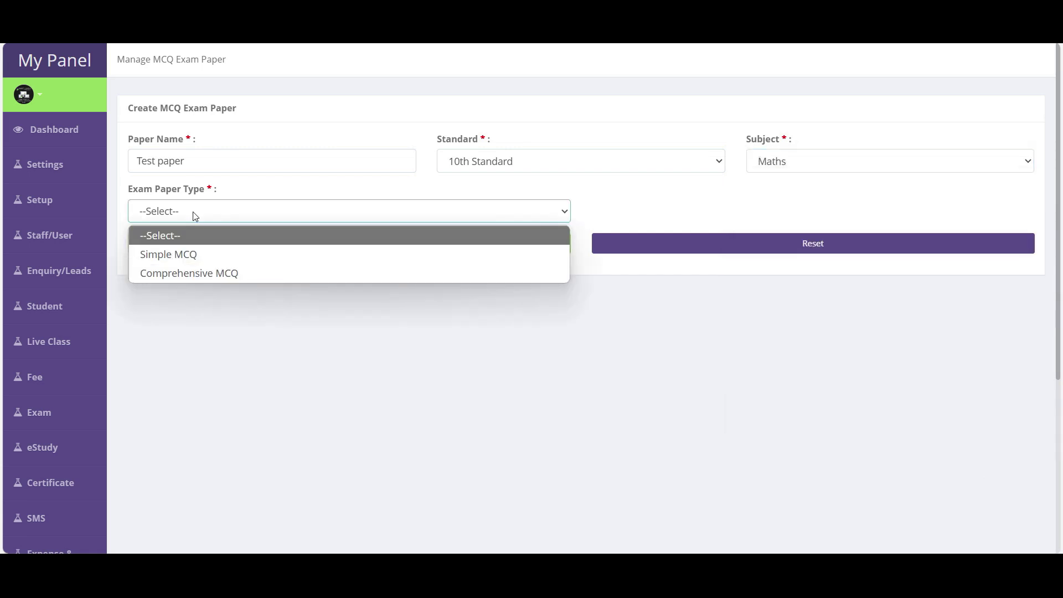
pyautogui.click(184, 255)
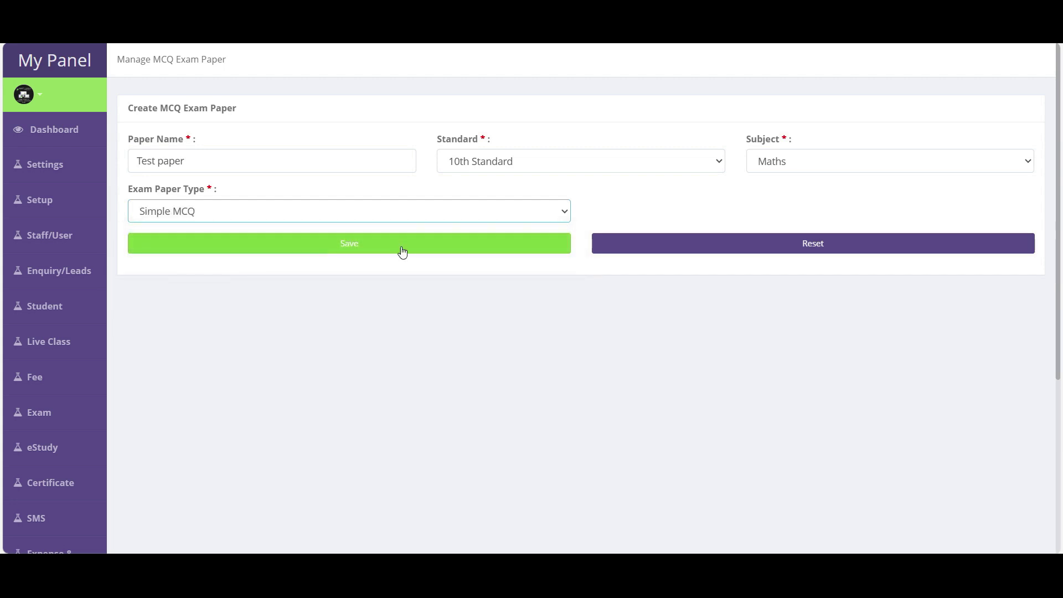
pyautogui.click(361, 249)
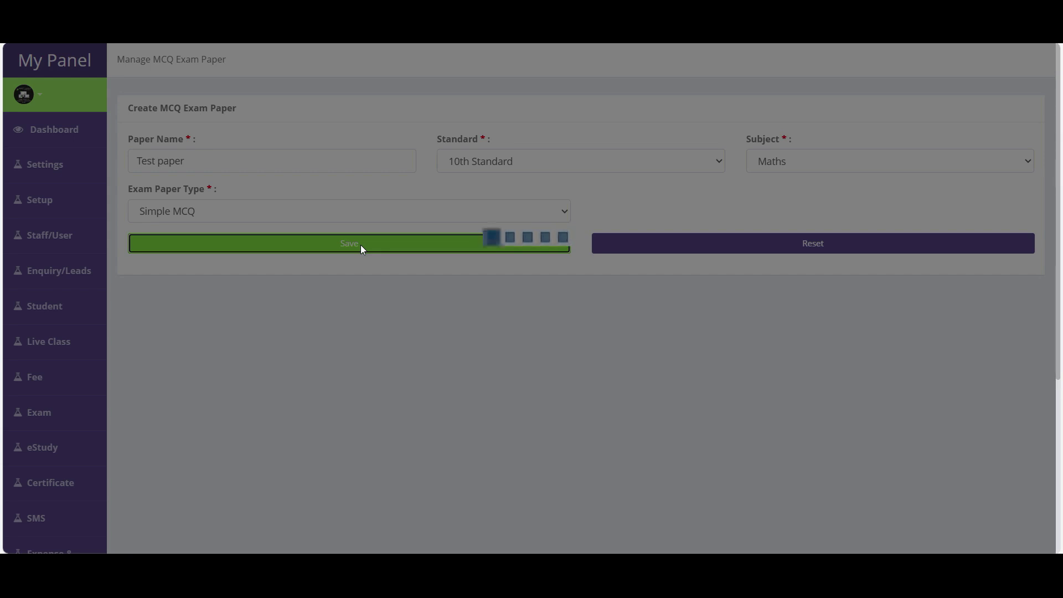
# Step: Open the list of MCQ papers and check Test paper's total questions, total marks and negative marks
pyautogui.scroll(-3, 330, 387)
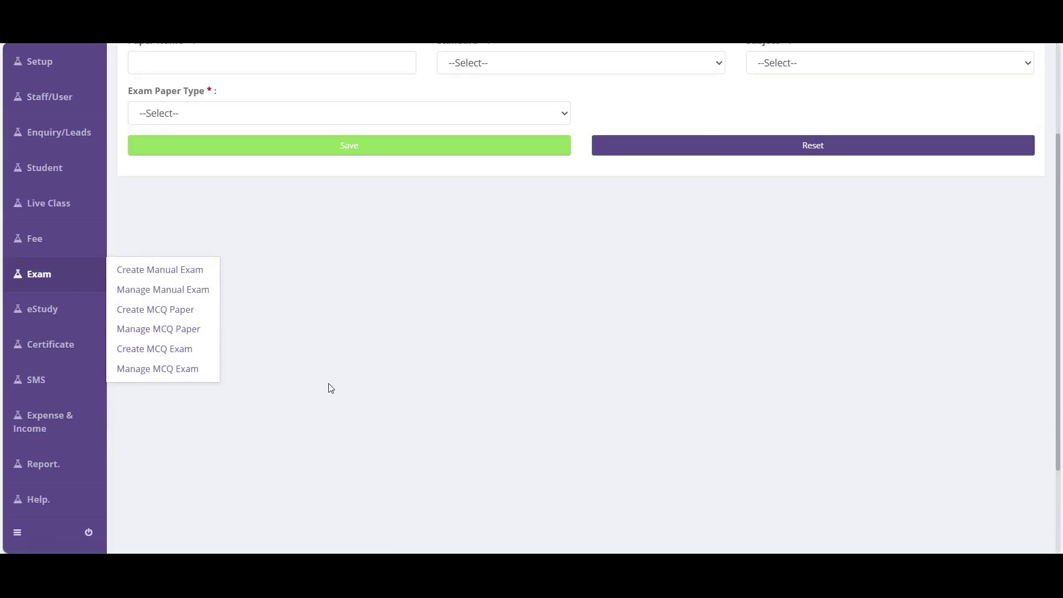
pyautogui.click(149, 331)
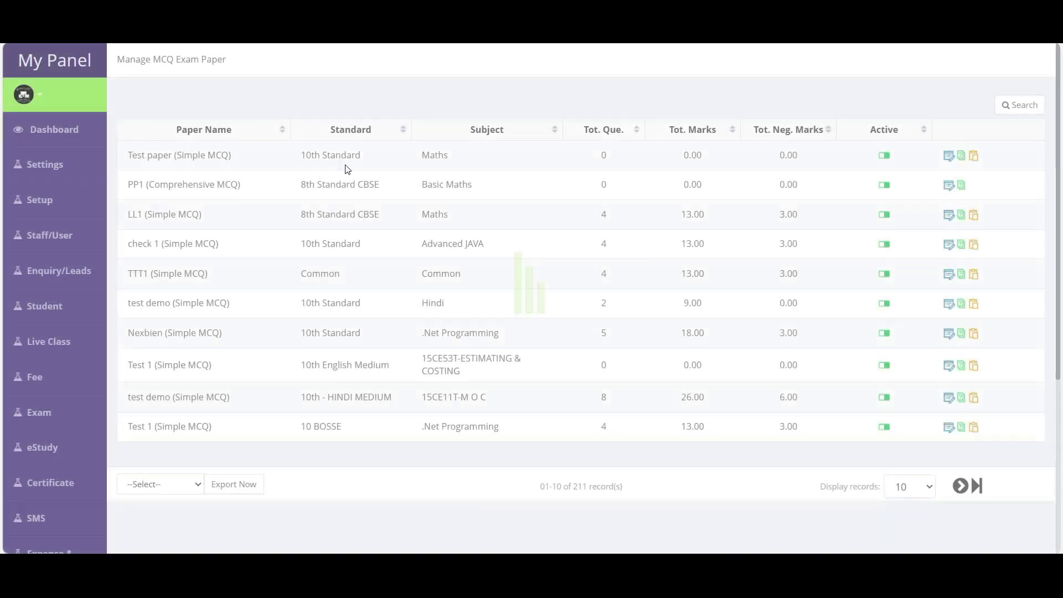
pyautogui.moveTo(136, 156); pyautogui.dragTo(754, 171)
pyautogui.click(562, 239)
pyautogui.moveTo(598, 160); pyautogui.dragTo(610, 161)
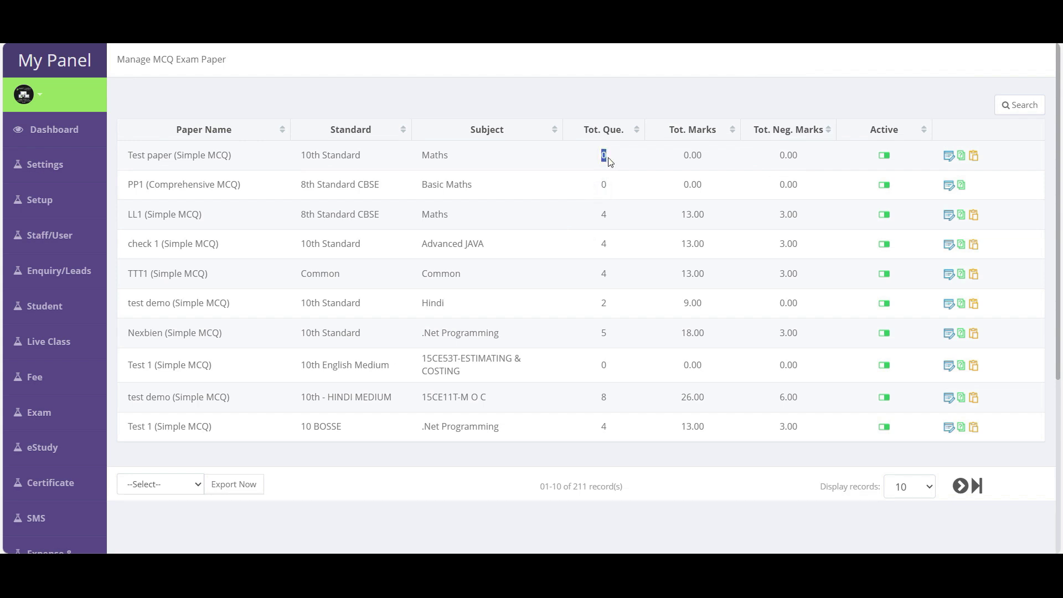
pyautogui.moveTo(689, 160); pyautogui.dragTo(712, 162)
pyautogui.click(786, 159)
pyautogui.moveTo(786, 160); pyautogui.dragTo(794, 162)
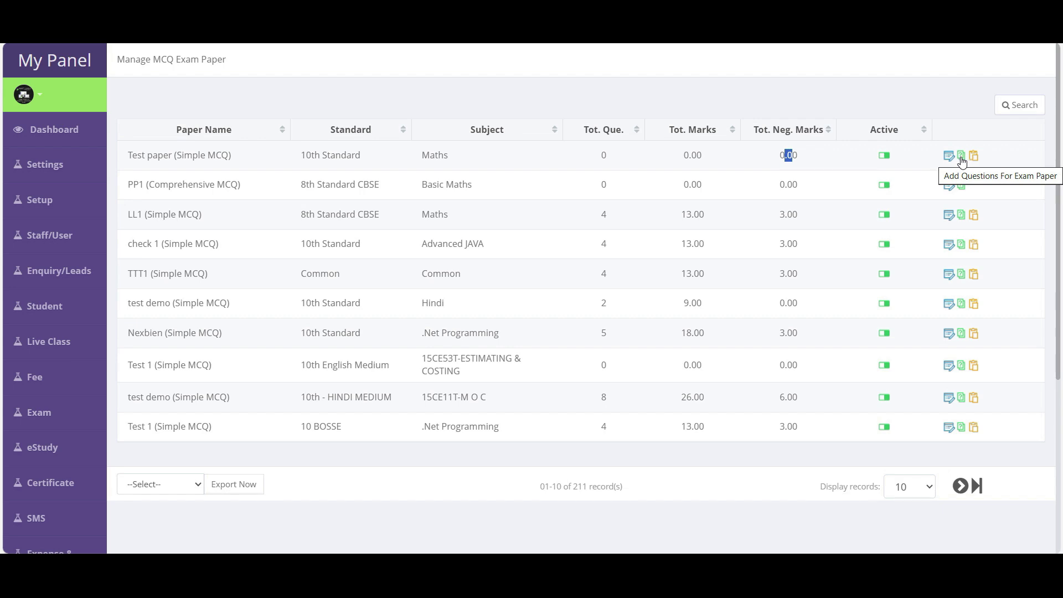
# Step: Open Test paper's questions, view the Excel format for importing questions and close the import without uploading a file
pyautogui.click(961, 158)
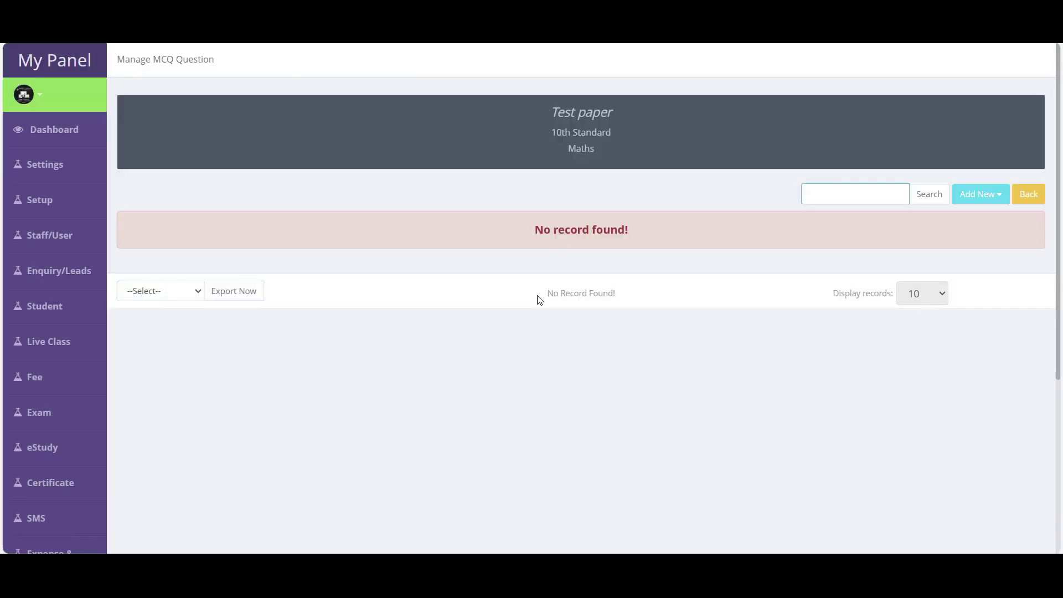
pyautogui.click(993, 201)
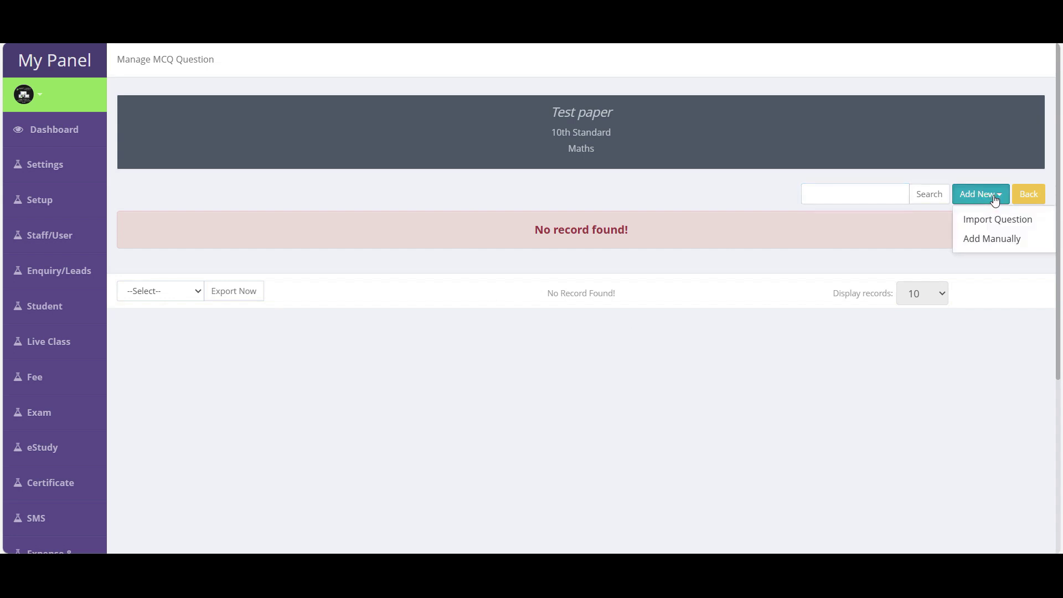
pyautogui.click(1011, 222)
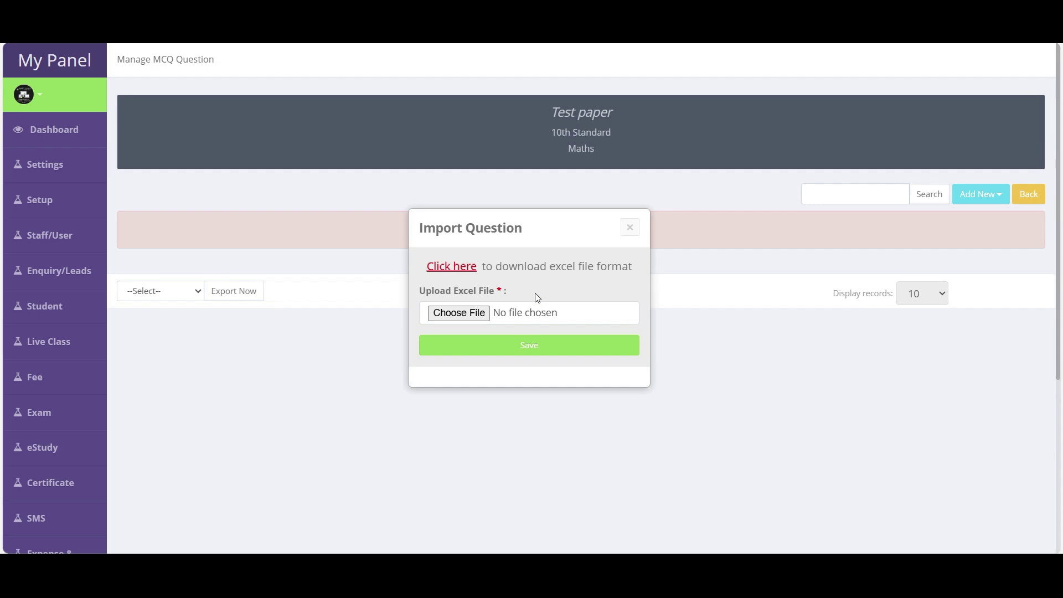
pyautogui.click(463, 269)
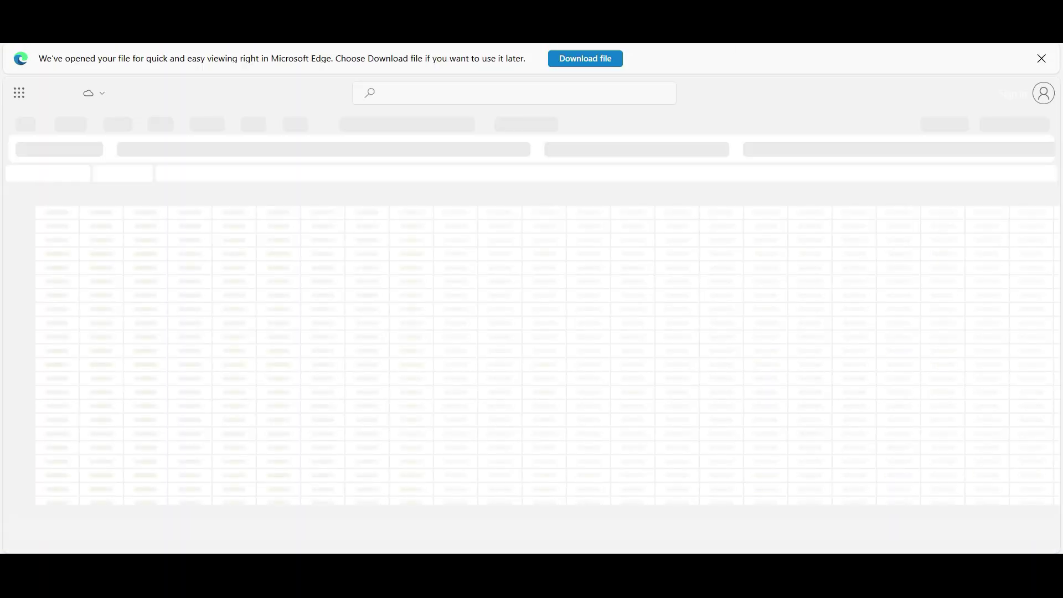
pyautogui.click(377, 315)
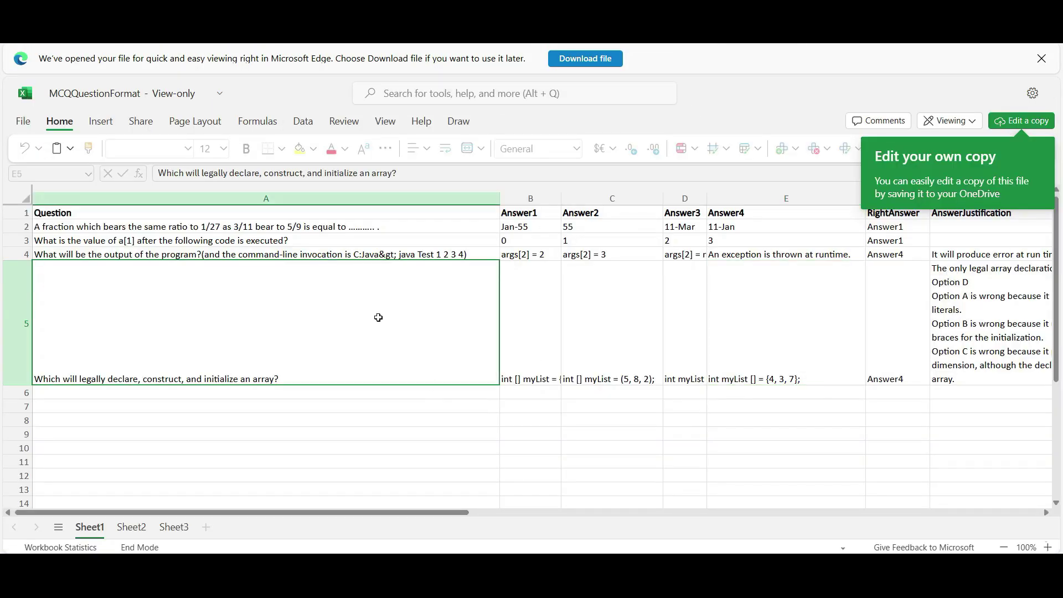
pyautogui.click(589, 334)
pyautogui.click(702, 344)
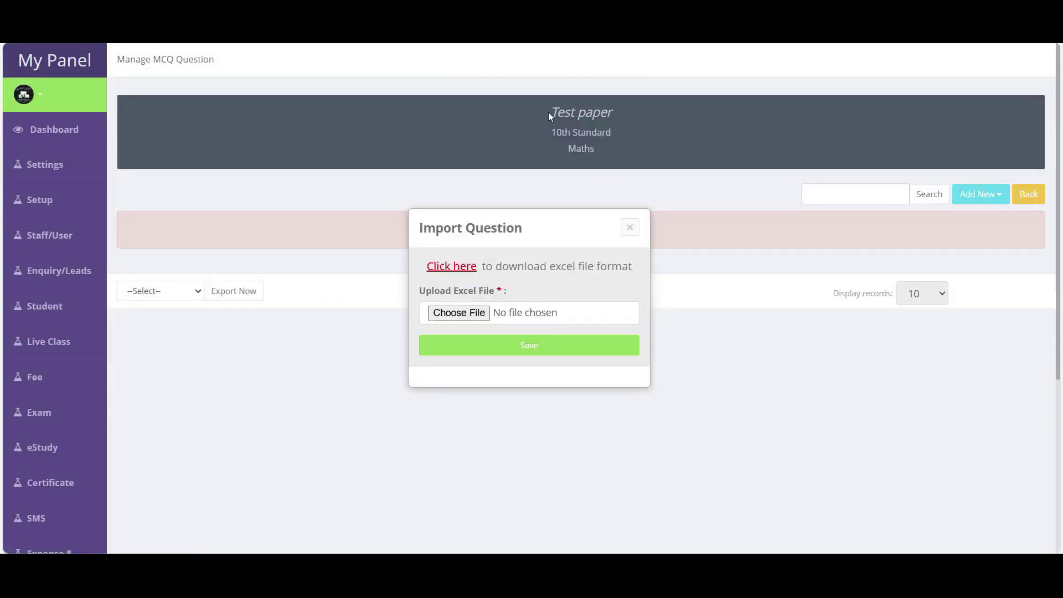
pyautogui.click(630, 228)
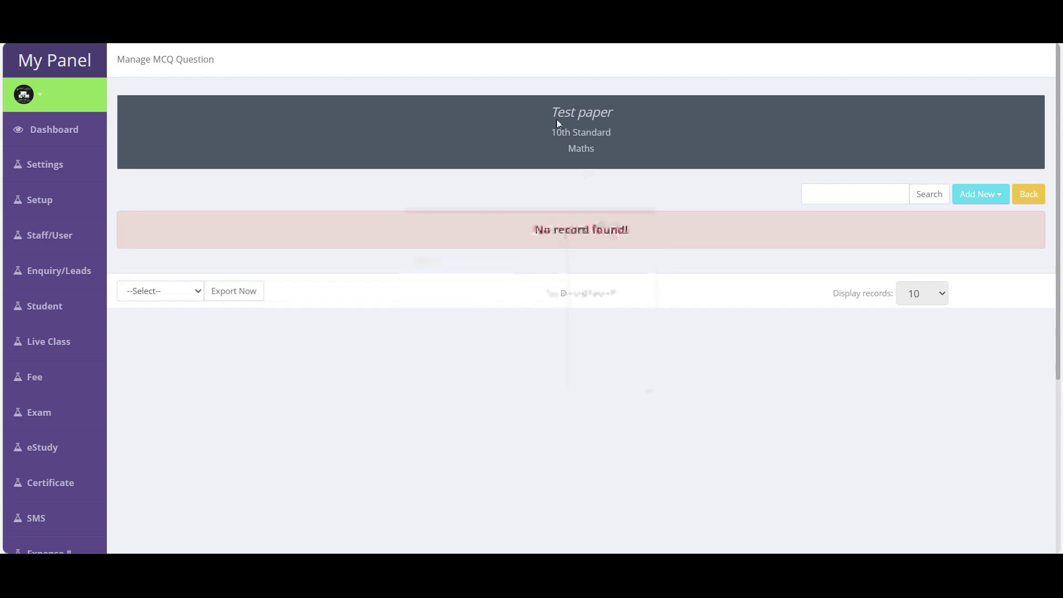
# Step: Start adding a question to Test paper manually and enter "asdasd asdasd" as the question text
pyautogui.moveTo(548, 110); pyautogui.dragTo(613, 156)
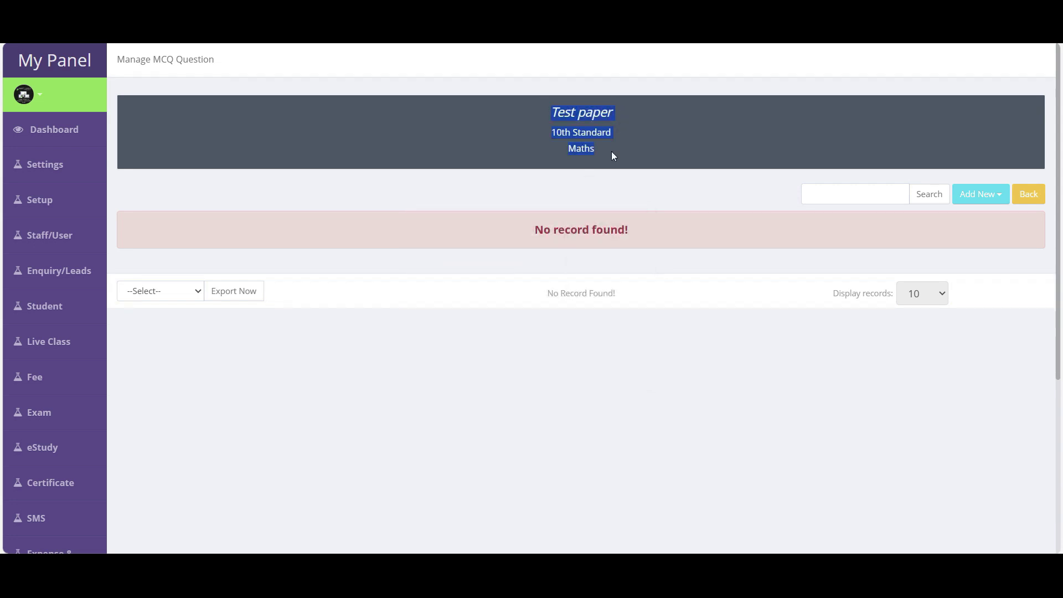
pyautogui.click(1002, 197)
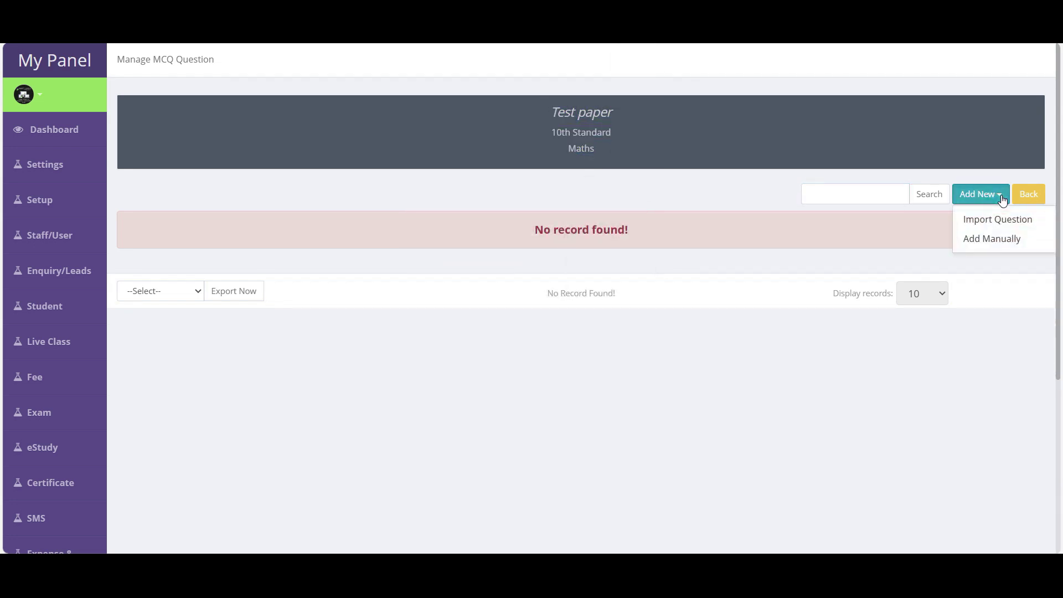
pyautogui.click(1000, 245)
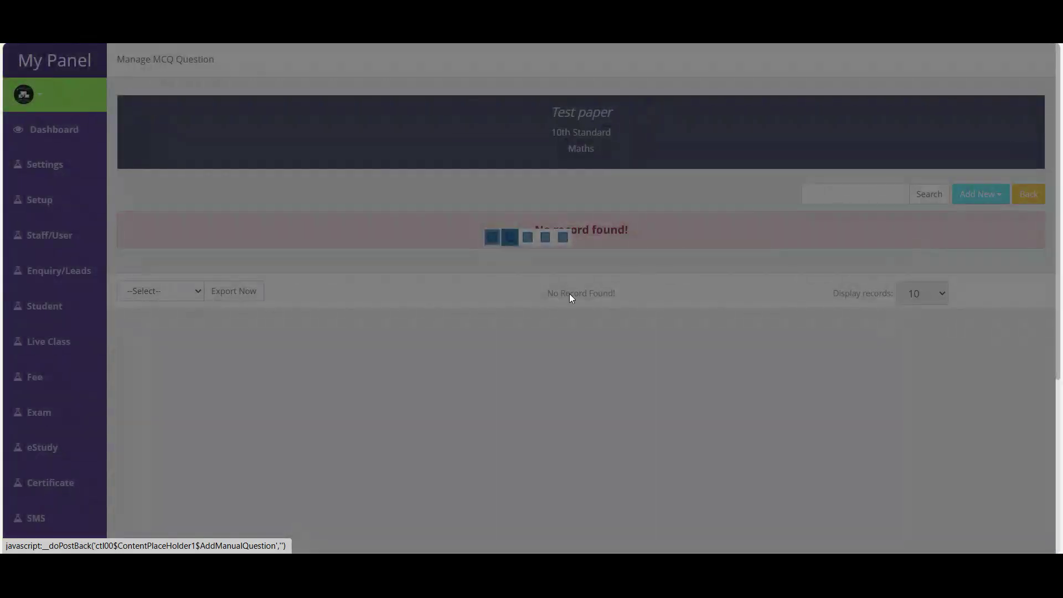
pyautogui.click(201, 249)
pyautogui.write('asdasd asdasd')
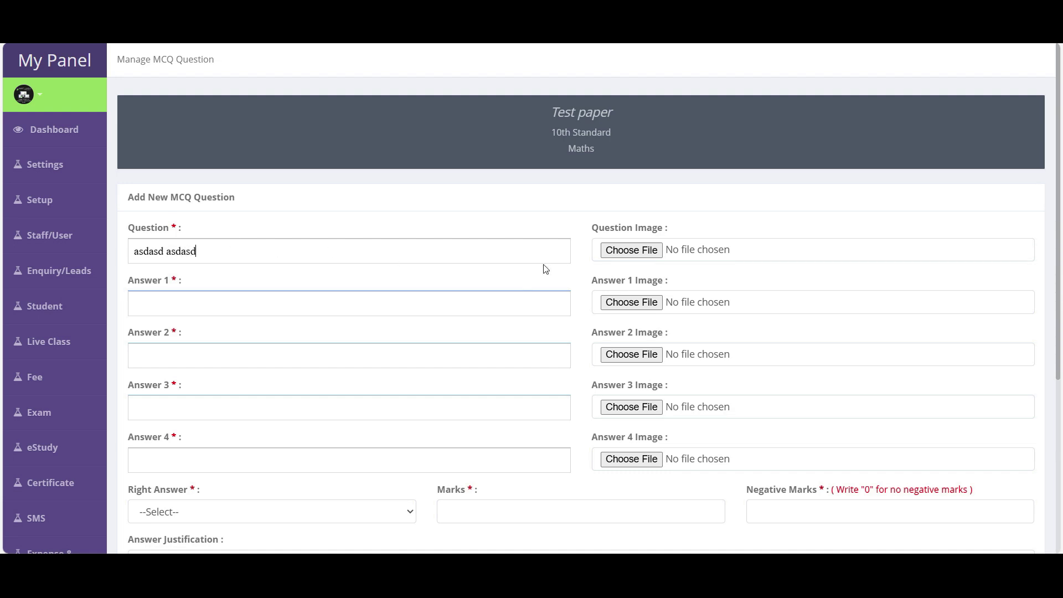
# Step: Enter "aasd" as the question's first answer and "asd" as answers 2, 3 and 4
pyautogui.click(218, 311)
pyautogui.write('aasd')
pyautogui.click(168, 353)
pyautogui.write('asd')
pyautogui.click(166, 408)
pyautogui.write('asd')
pyautogui.click(159, 450)
pyautogui.write('asd')
# Step: Set the right answer to 1, the marks to 1 and the negative marks to 0
pyautogui.scroll(-5, 265, 420)
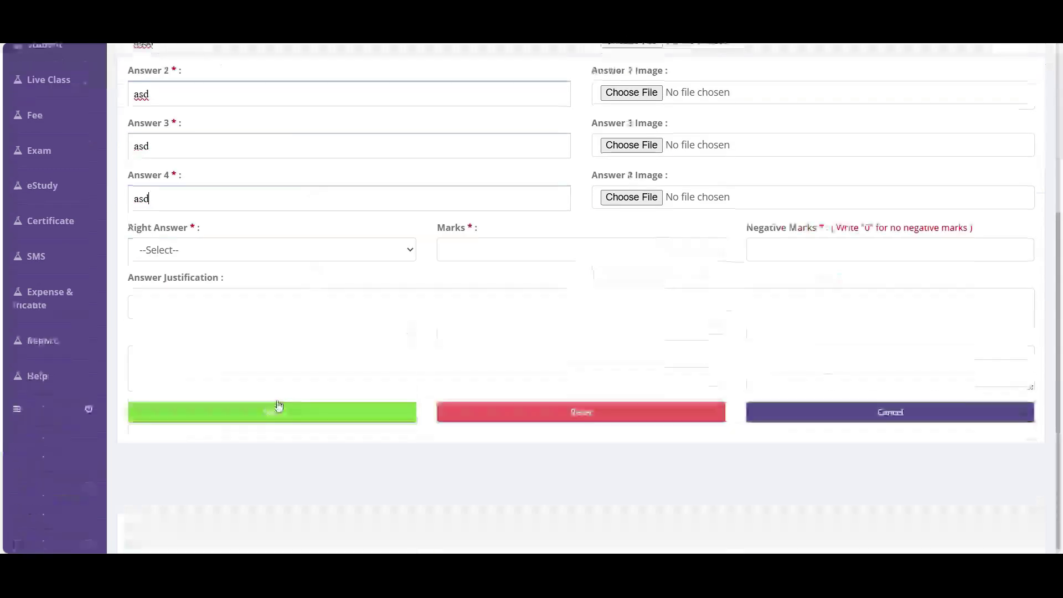
pyautogui.click(178, 250)
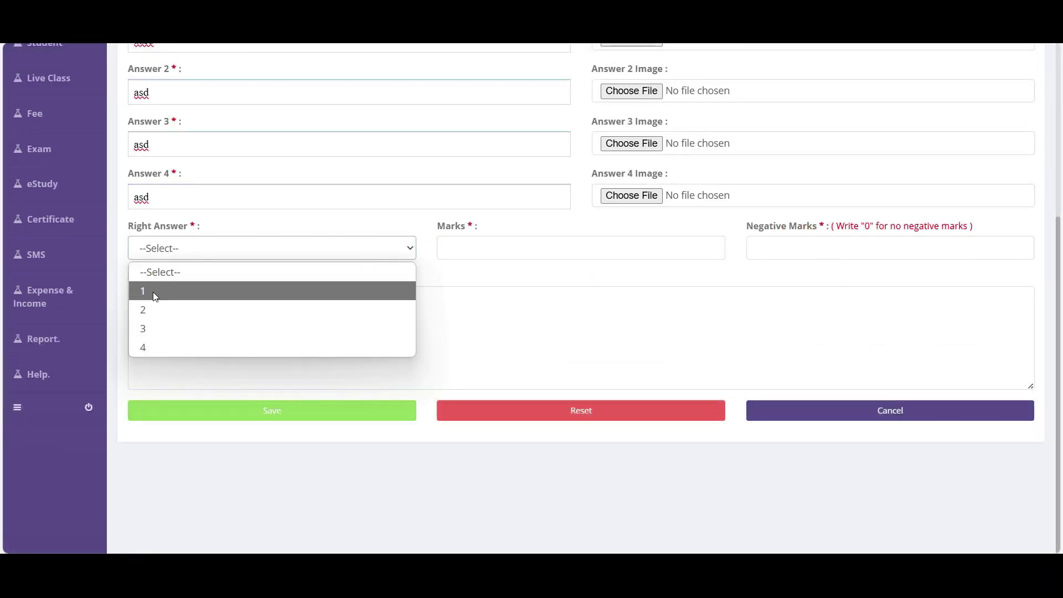
pyautogui.click(153, 291)
pyautogui.click(493, 246)
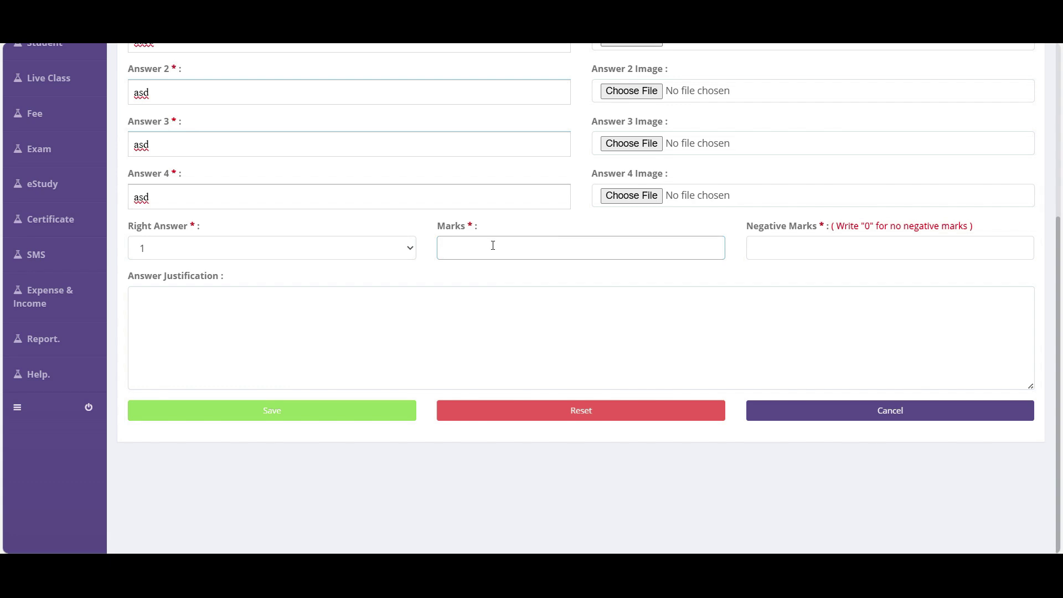
pyautogui.click(858, 243)
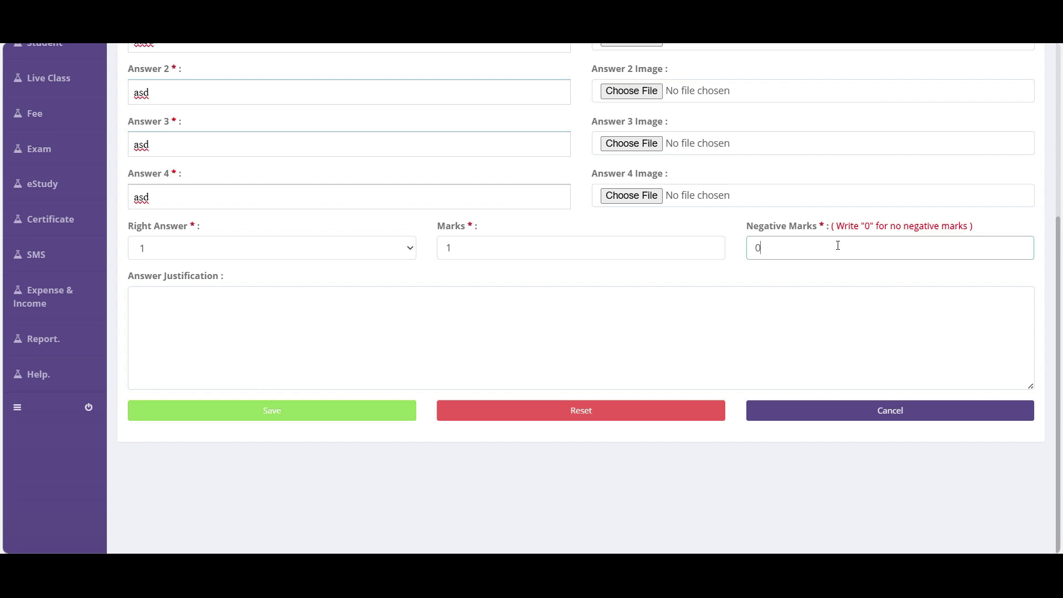
pyautogui.write('1')
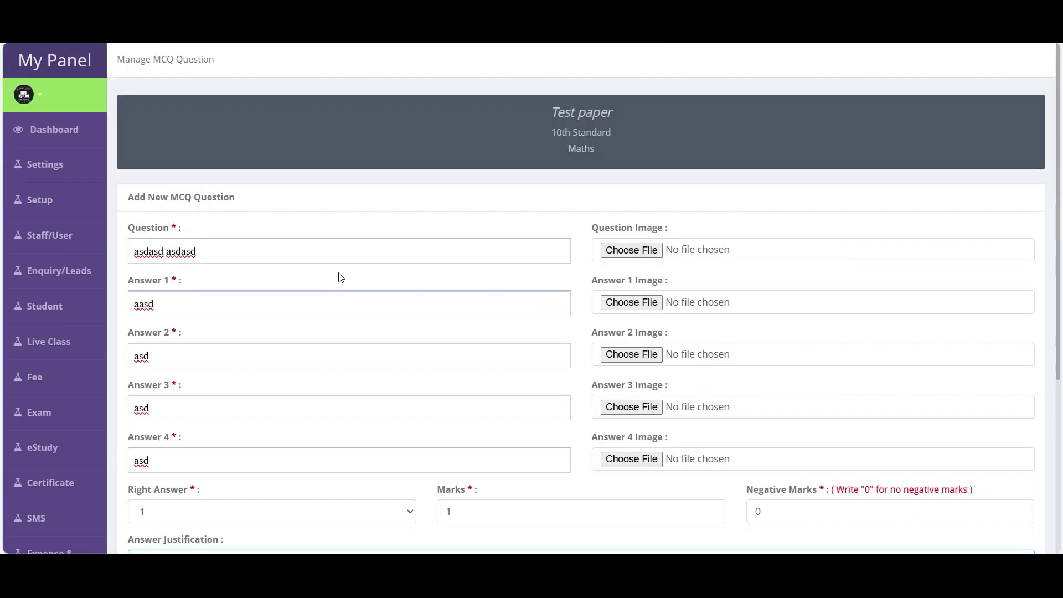
# Step: Review the filled-in question and enter placeholder text beginning "asd asdasd" as its answer justification
pyautogui.scroll(-5, 332, 291)
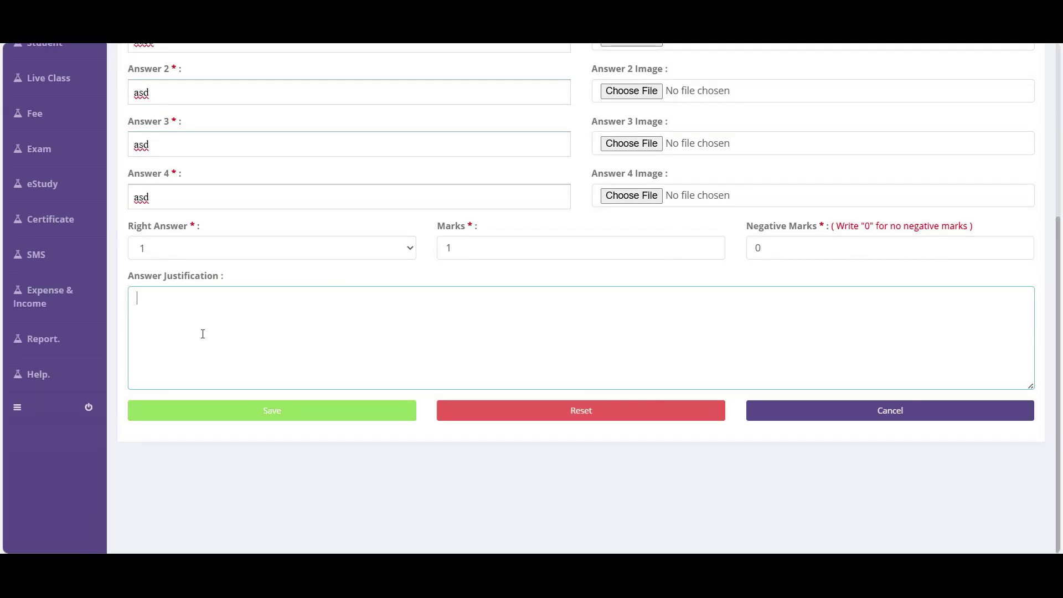
pyautogui.scroll(4, 203, 333)
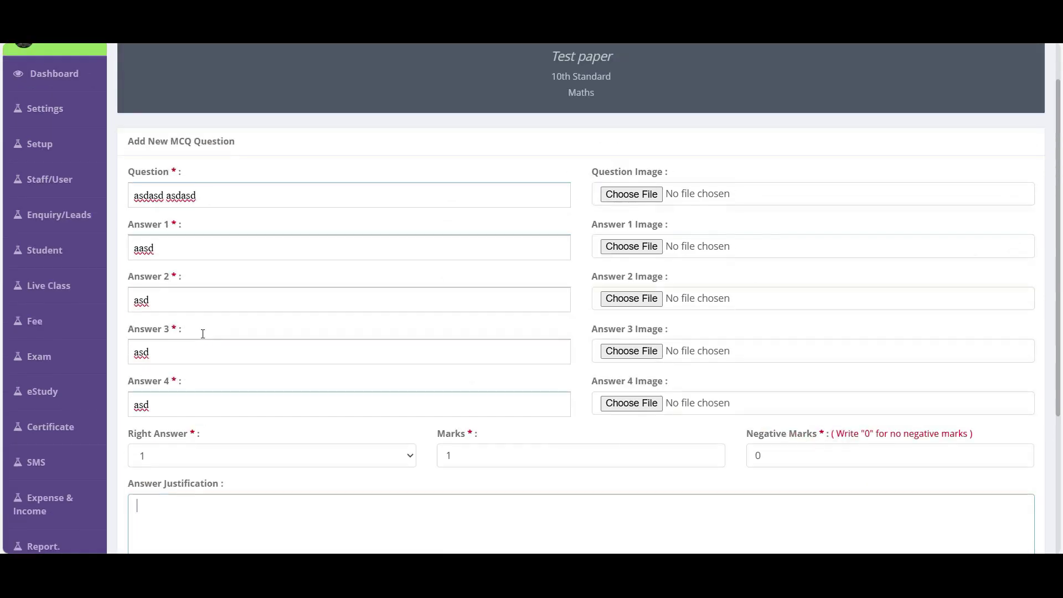
pyautogui.scroll(-4, 203, 338)
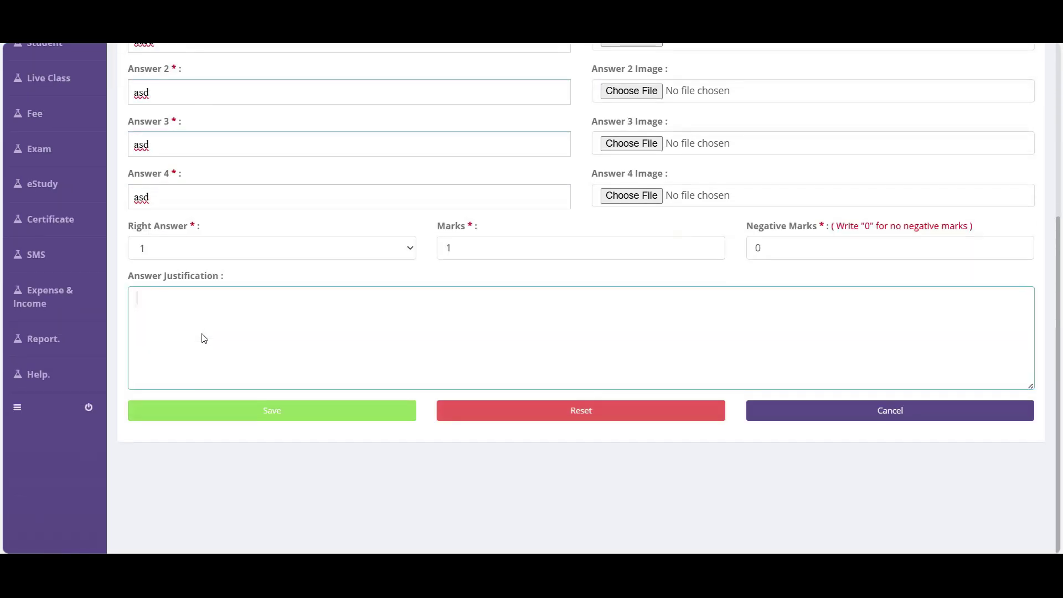
pyautogui.write('asd asdasd asdasdasdasd')
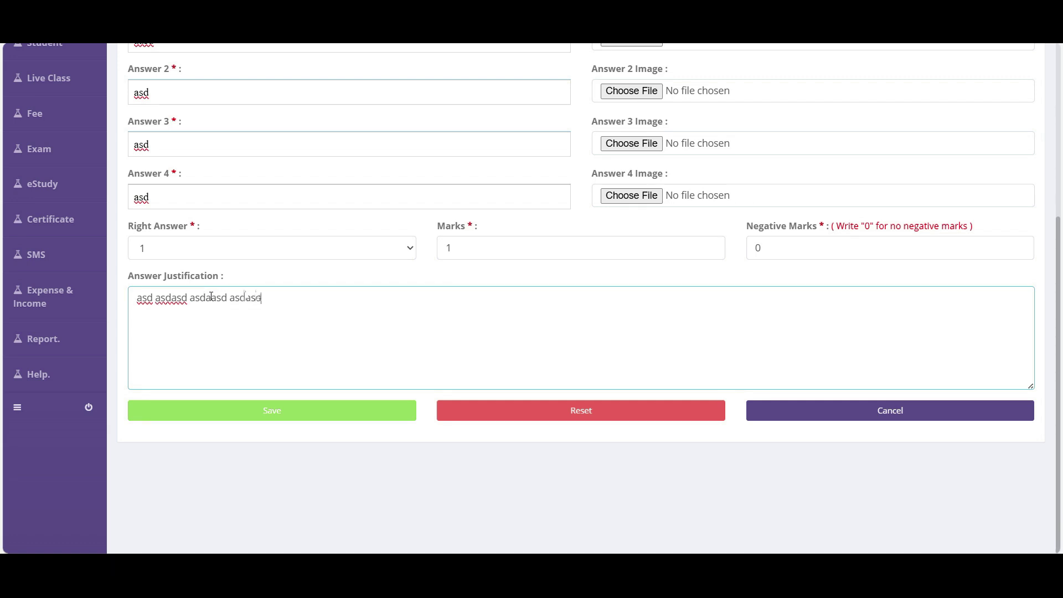
# Step: Clear the question's text and try to save the MCQ question with that field left empty
pyautogui.scroll(5, 265, 304)
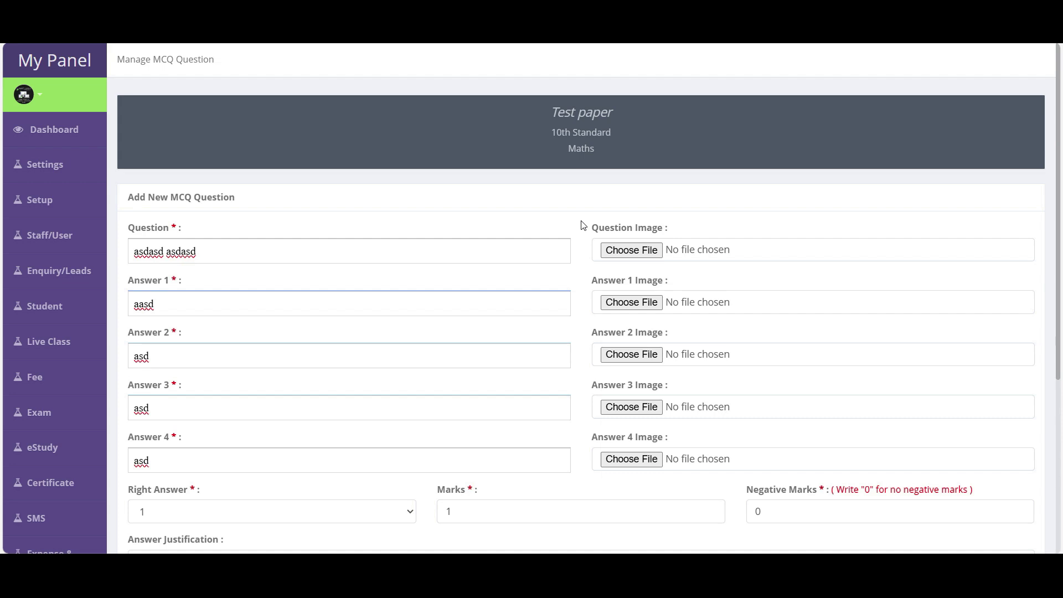
pyautogui.click(181, 252)
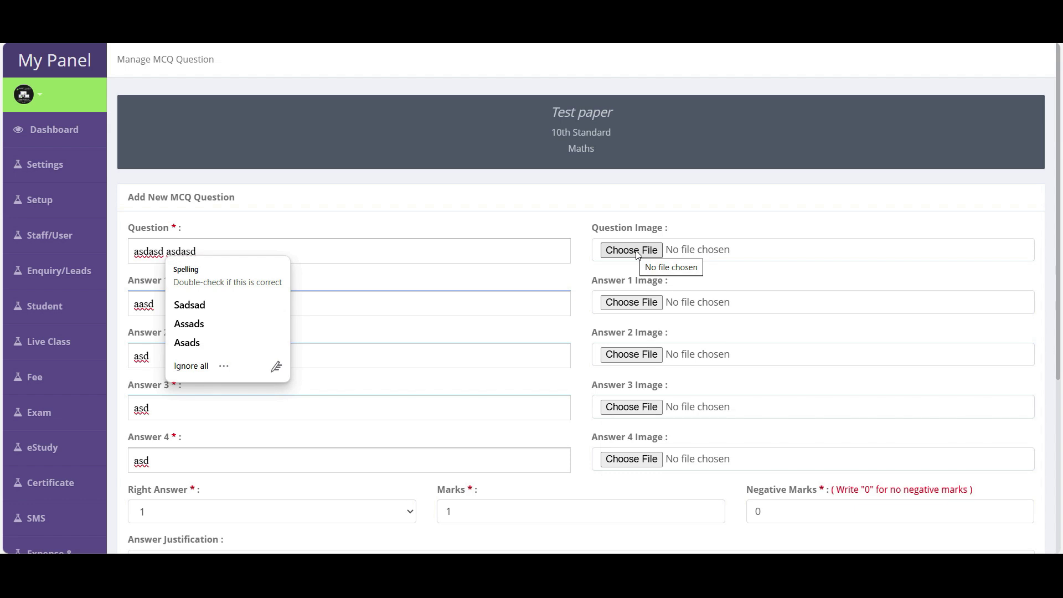
pyautogui.tripleClick(231, 241)
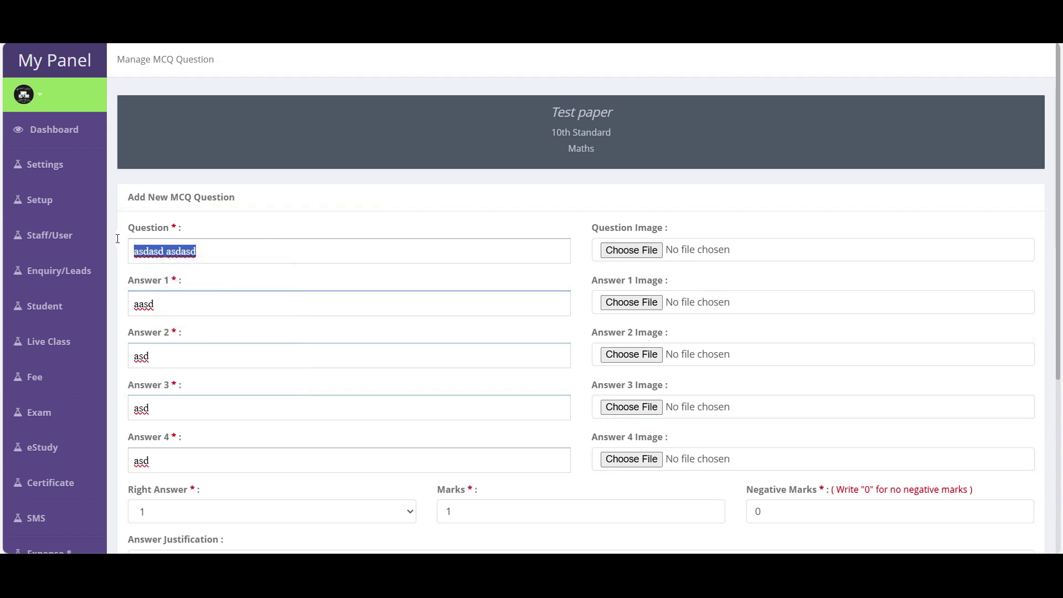
pyautogui.press('BackSpace')
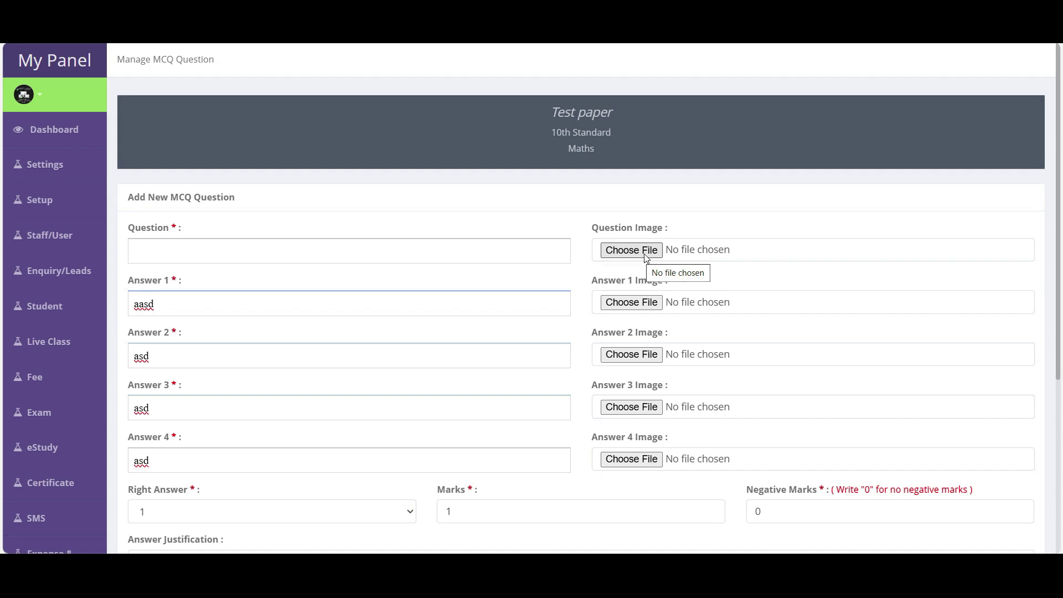
pyautogui.scroll(-5, 646, 257)
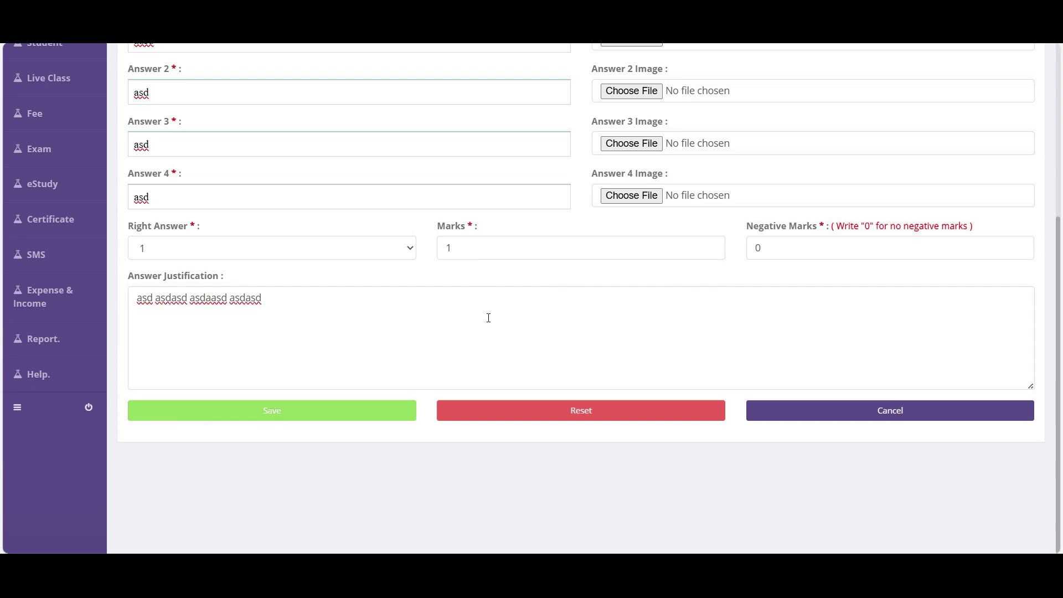
pyautogui.click(265, 416)
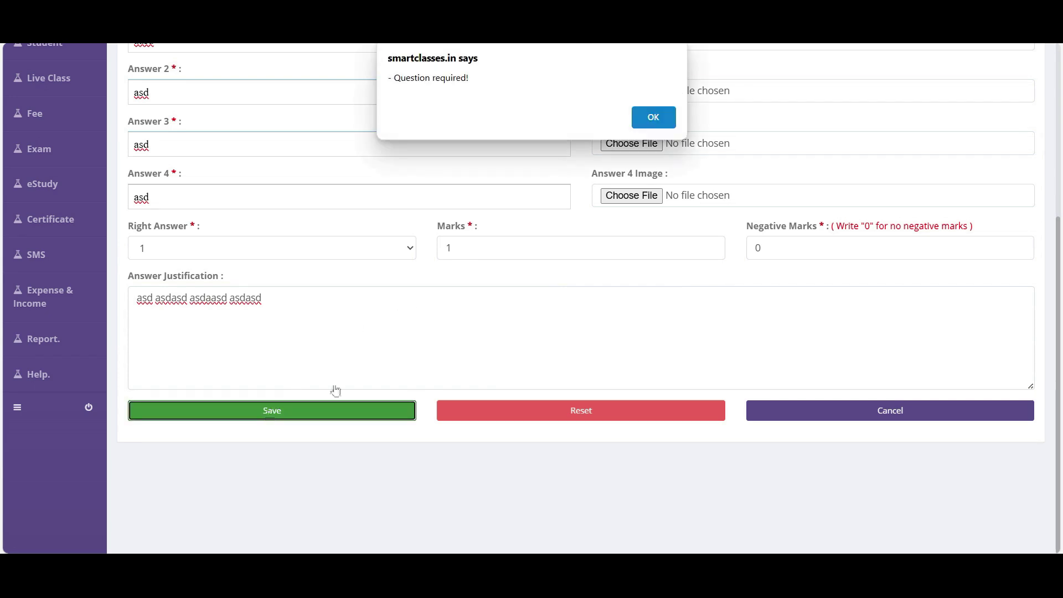
# Step: Enter "asd" as the question text and save the MCQ question to Test paper
pyautogui.click(648, 117)
pyautogui.scroll(5, 268, 276)
pyautogui.click(188, 257)
pyautogui.write('asd')
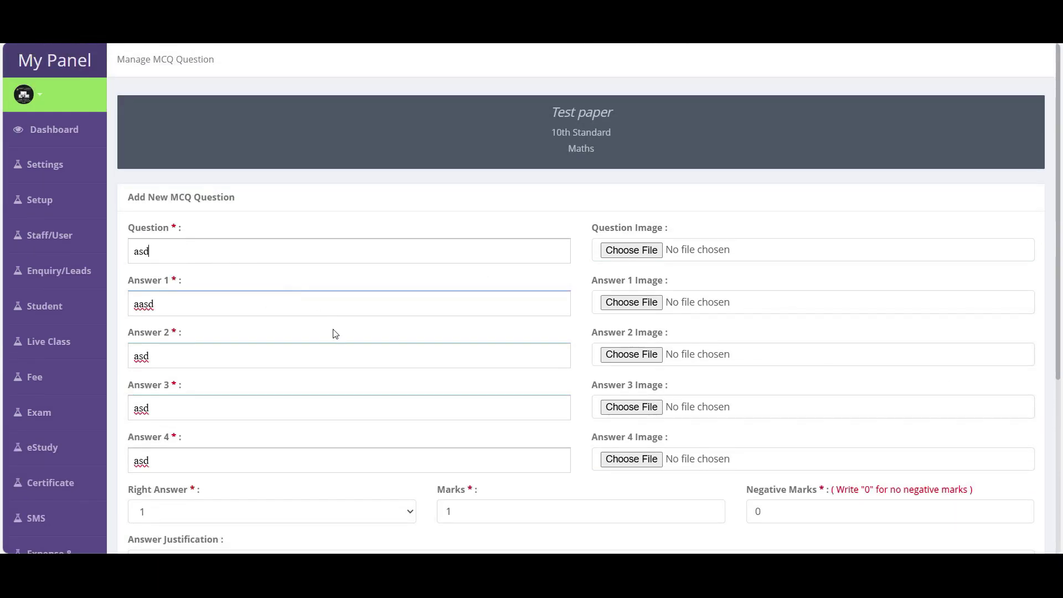
pyautogui.scroll(-5, 334, 333)
pyautogui.click(272, 412)
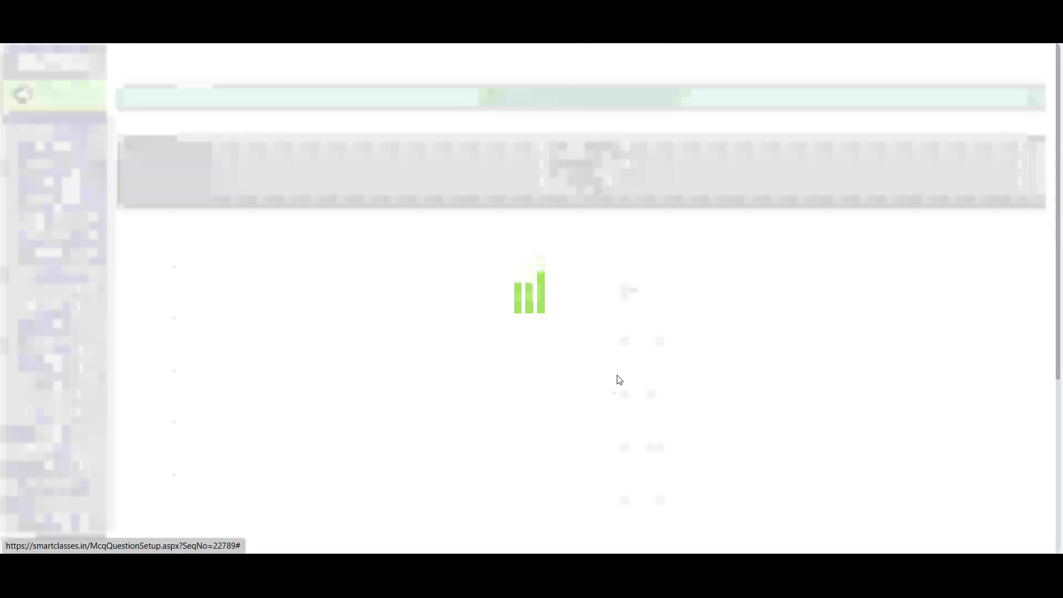
pyautogui.scroll(-5, 618, 379)
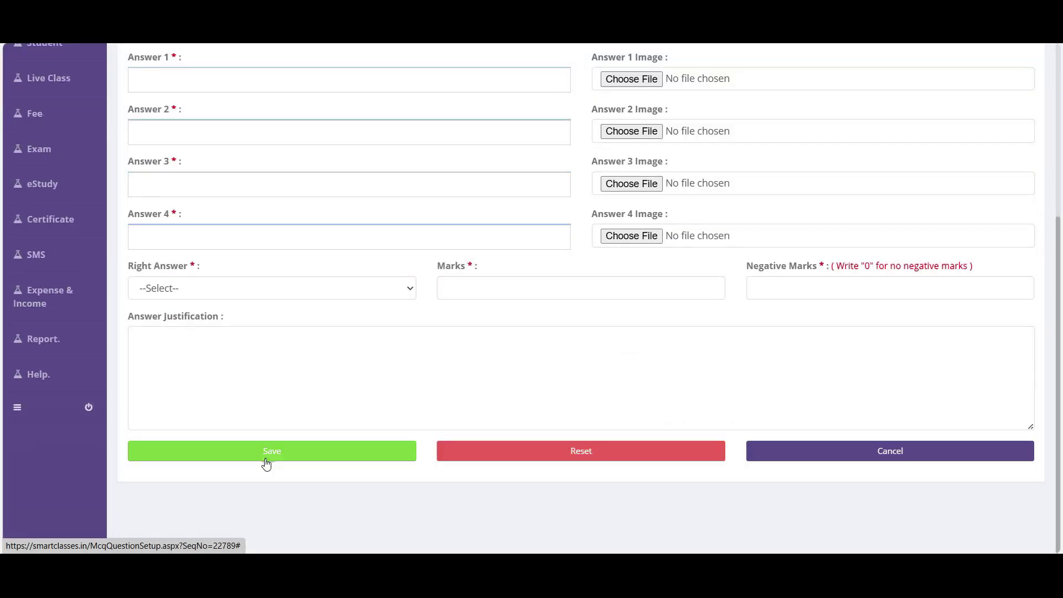
pyautogui.scroll(5, 522, 380)
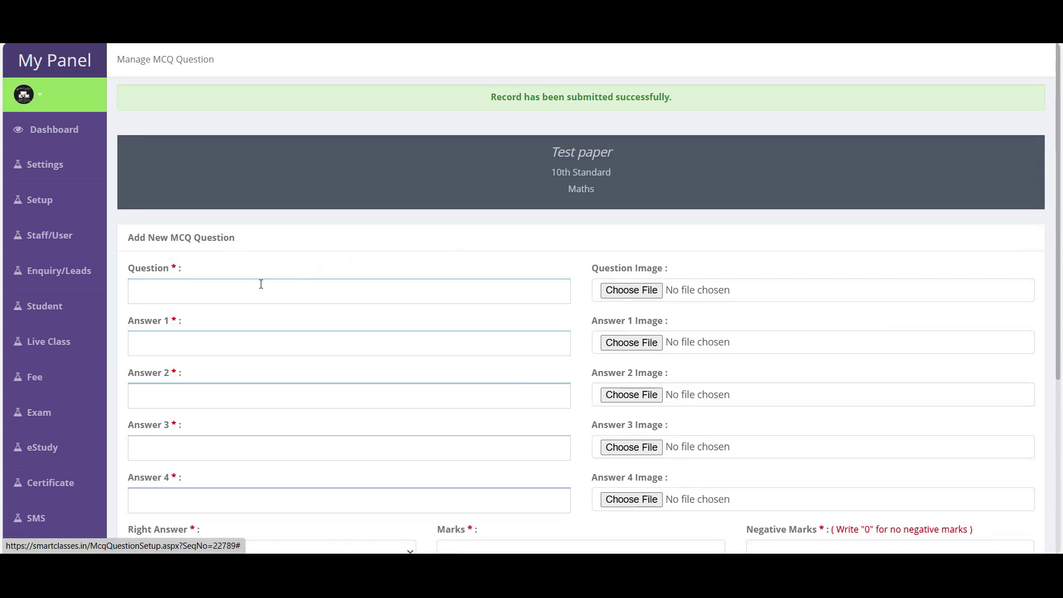
pyautogui.write('asd asdasd')
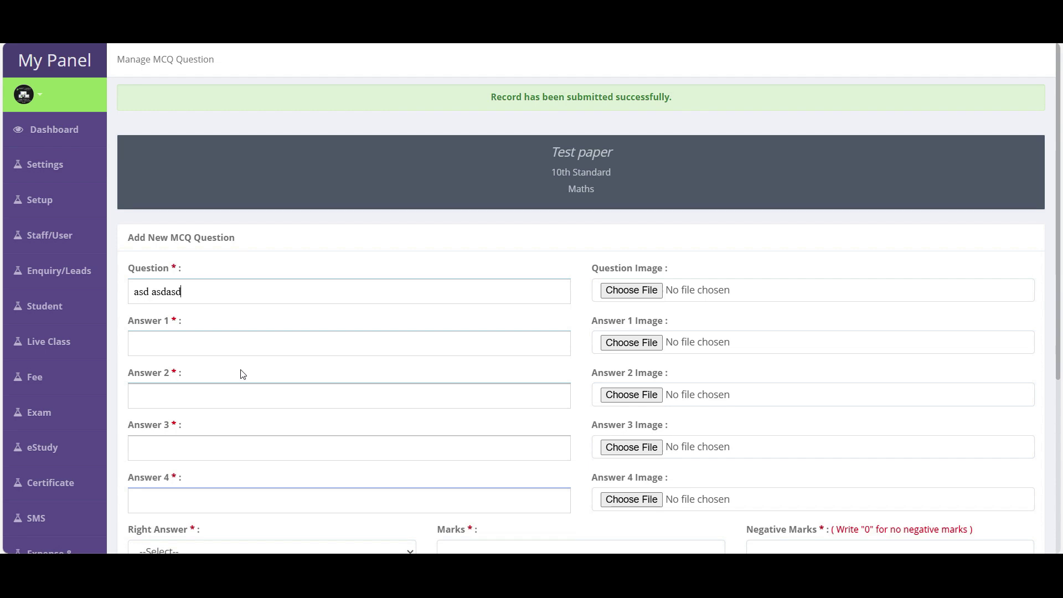
pyautogui.scroll(-5, 242, 374)
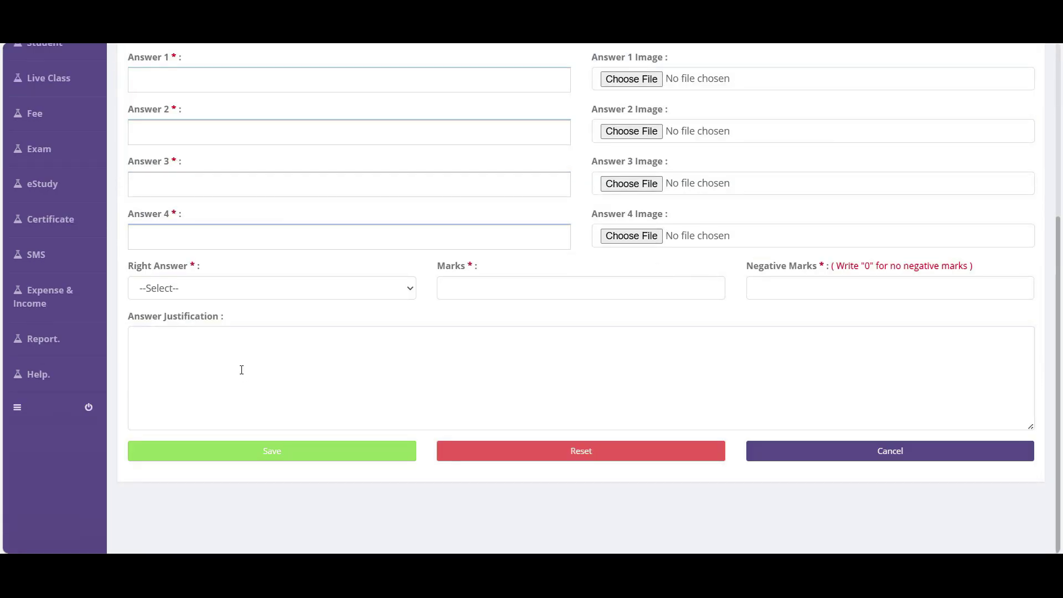
pyautogui.scroll(5, 247, 348)
pyautogui.write('asdasd')
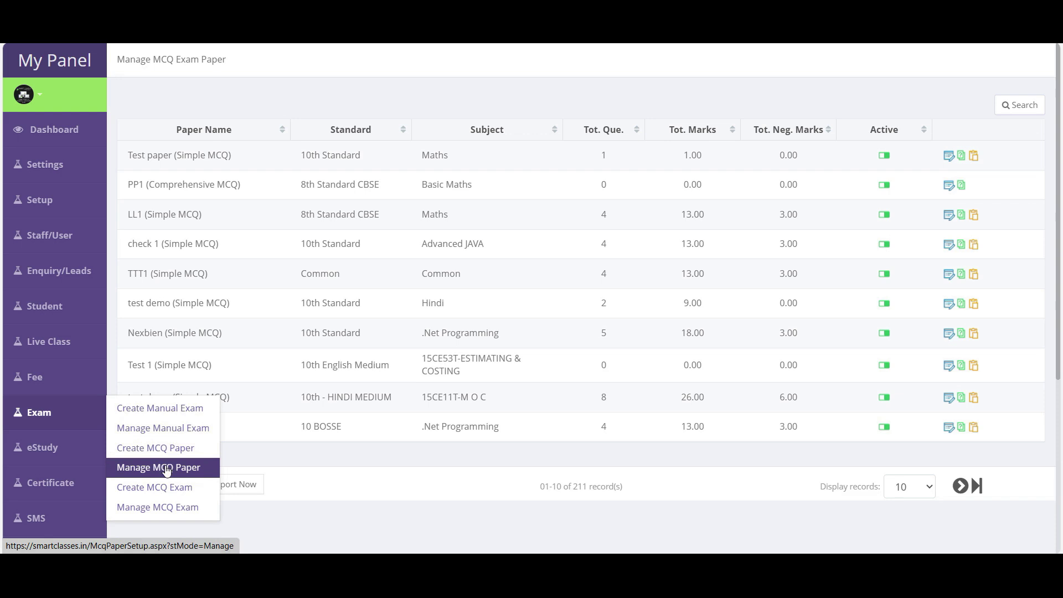
# Step: Open the list of MCQ papers and check Test paper's name, standard, subject, question count, marks and negative marks
pyautogui.click(177, 474)
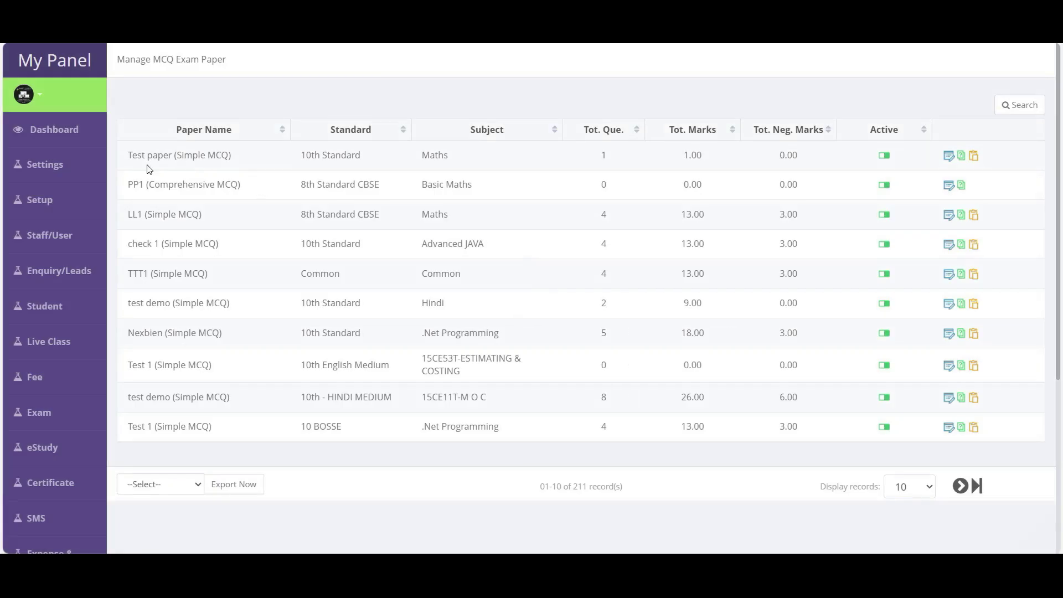
pyautogui.moveTo(128, 161); pyautogui.dragTo(468, 173)
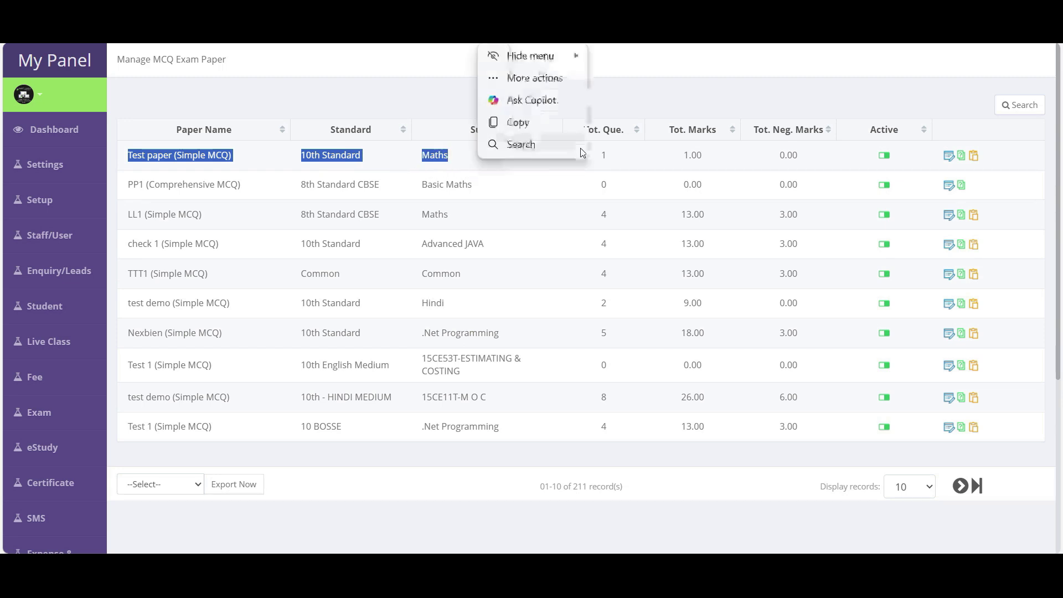
pyautogui.moveTo(676, 161); pyautogui.dragTo(793, 157)
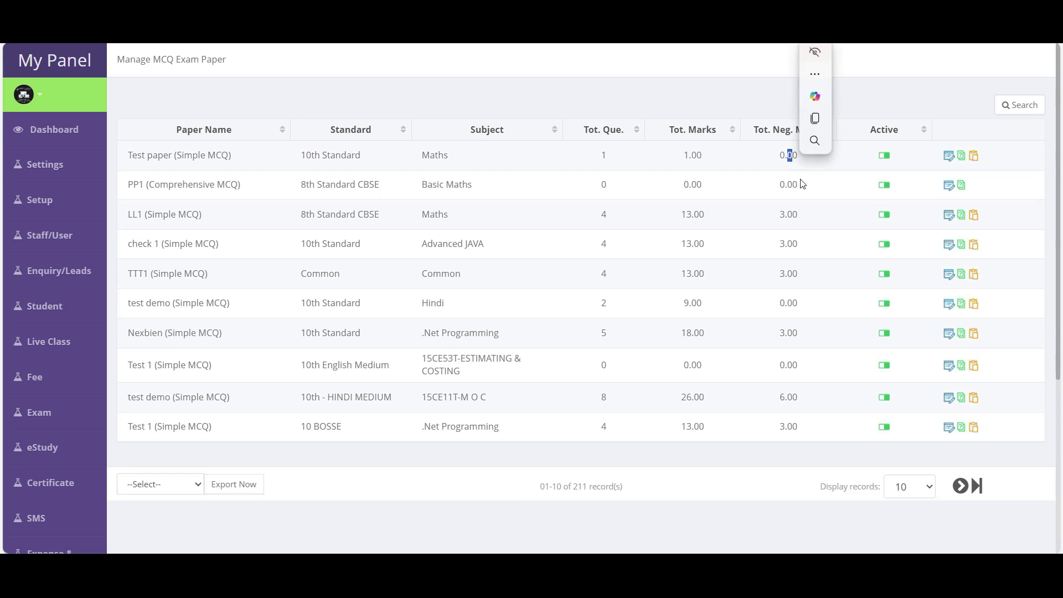
pyautogui.moveTo(594, 159); pyautogui.dragTo(617, 160)
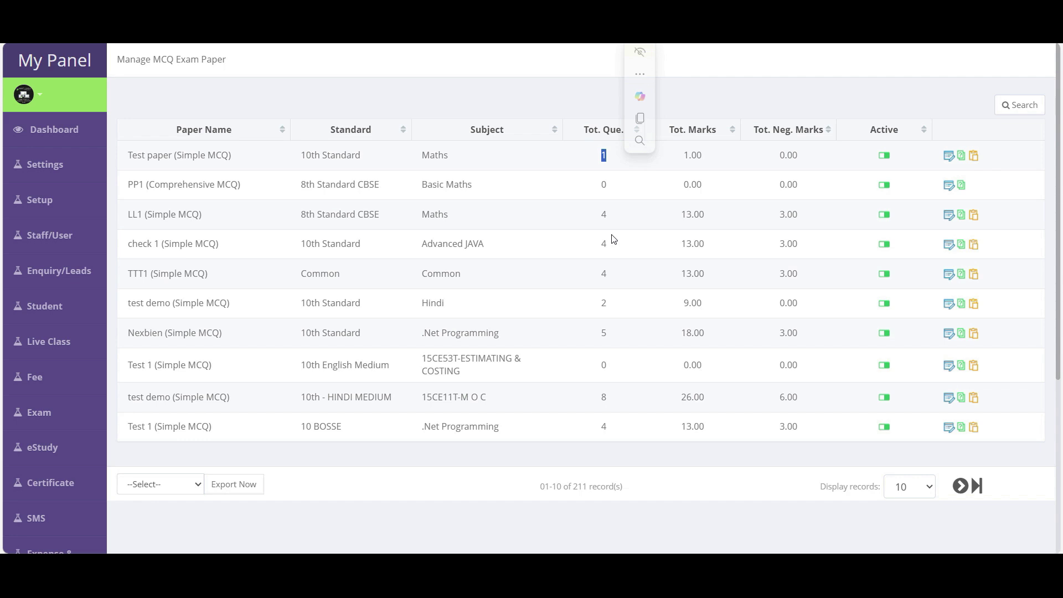
pyautogui.tripleClick(231, 155)
pyautogui.click(133, 159)
pyautogui.moveTo(132, 159); pyautogui.dragTo(273, 161)
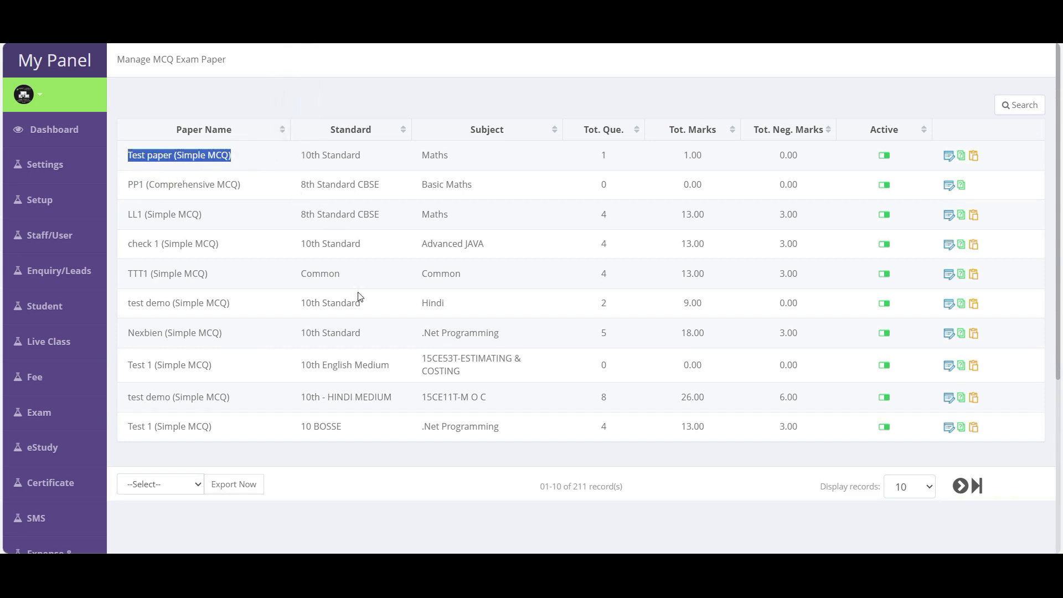
# Step: Replicate Test paper as a new paper named "Weekly Test Paper 2" and check its entry in the list
pyautogui.click(975, 155)
pyautogui.click(477, 303)
pyautogui.write('Weeely Test Paper 2')
pyautogui.click(551, 333)
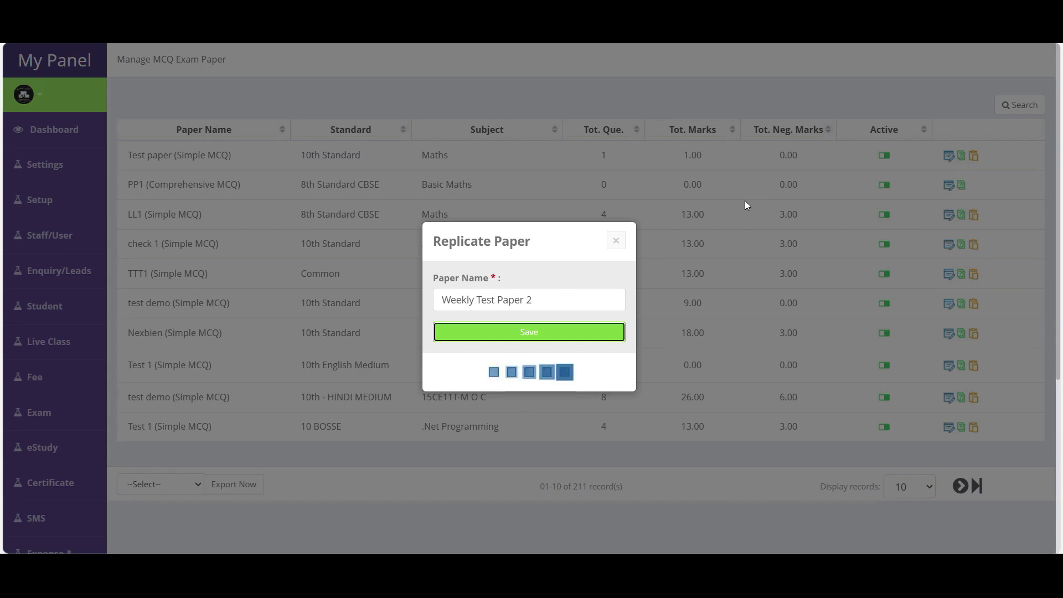
pyautogui.moveTo(127, 195); pyautogui.dragTo(273, 203)
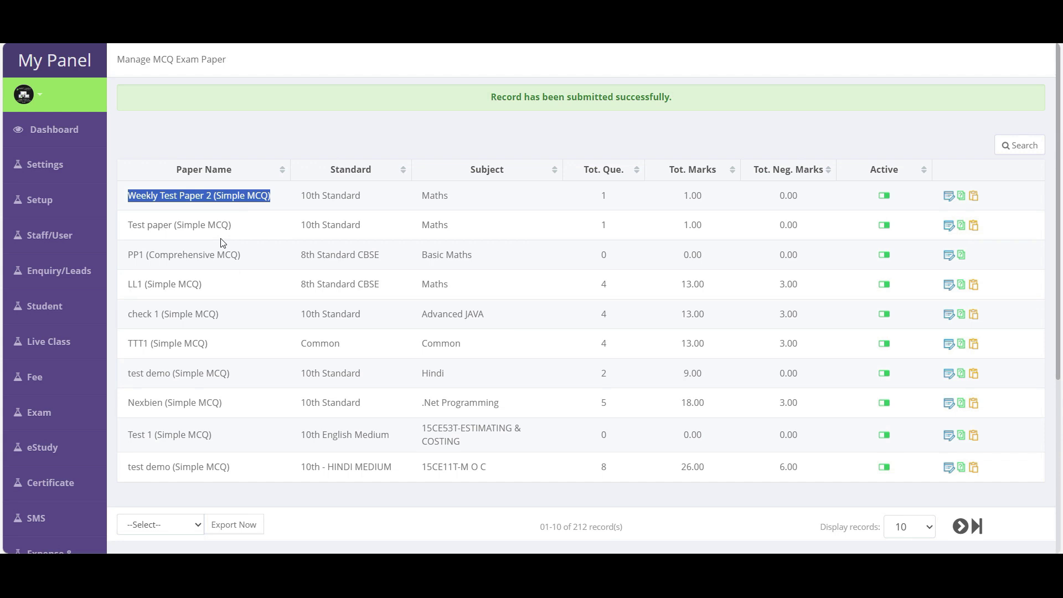
# Step: Start creating a new MCQ exam and name it "Weekly Exam MCQ"
pyautogui.scroll(-4, 221, 242)
pyautogui.click(37, 311)
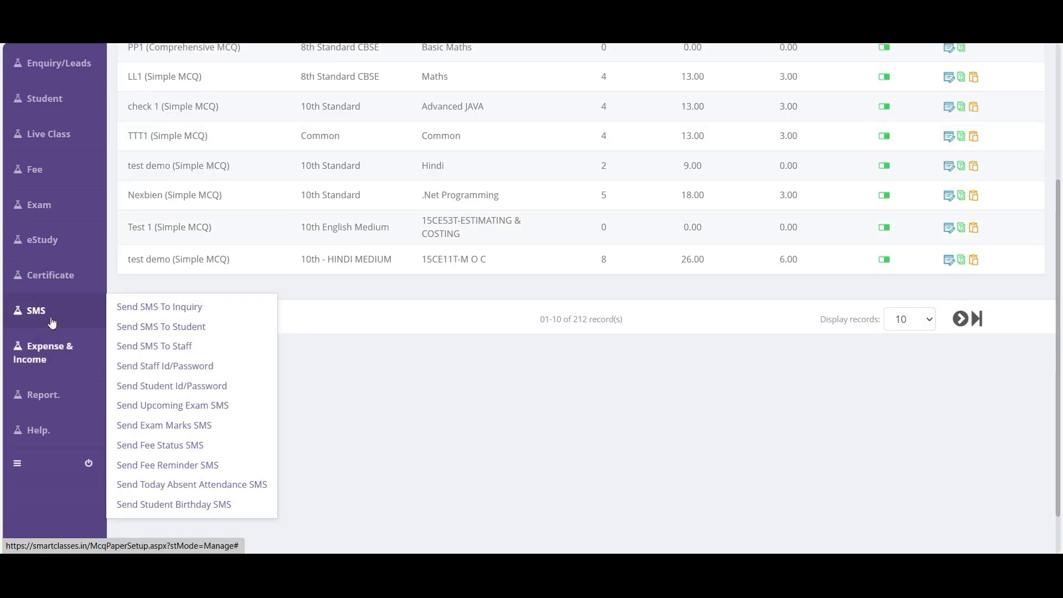
pyautogui.moveTo(39, 239)
pyautogui.moveTo(39, 204)
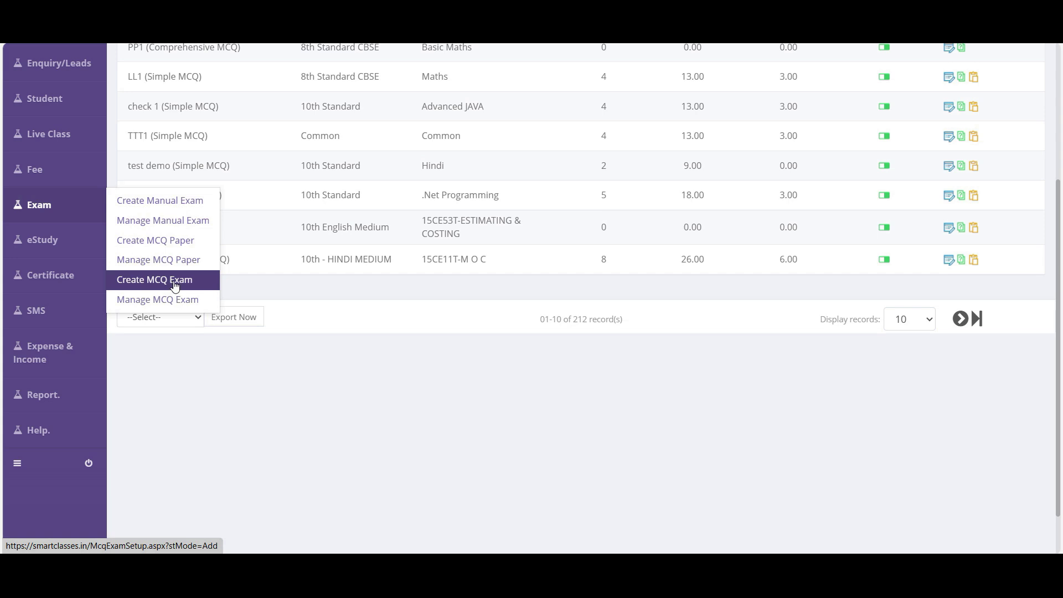
pyautogui.click(133, 285)
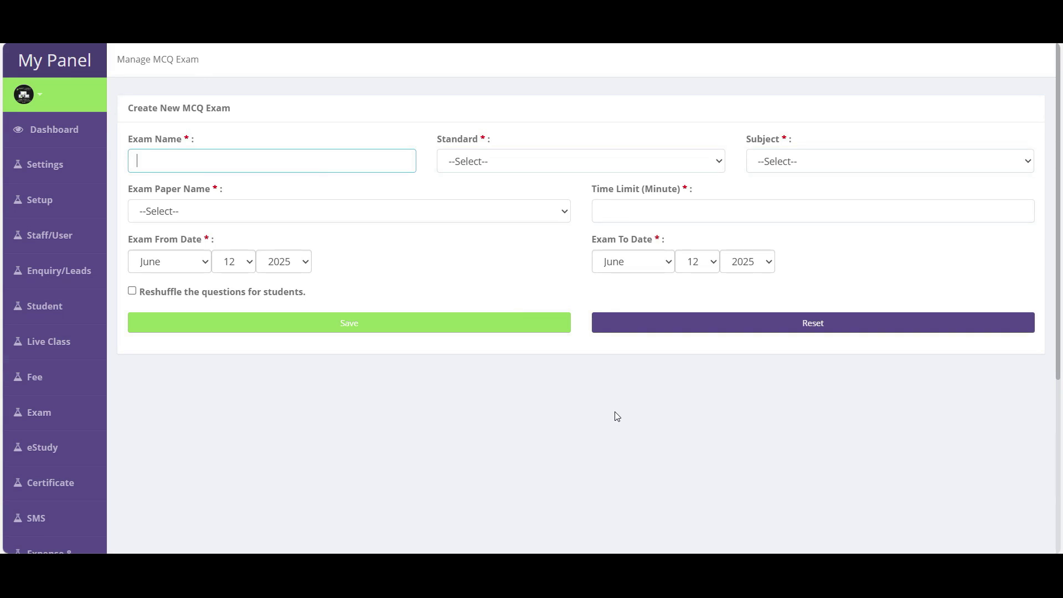
pyautogui.write('Wee')
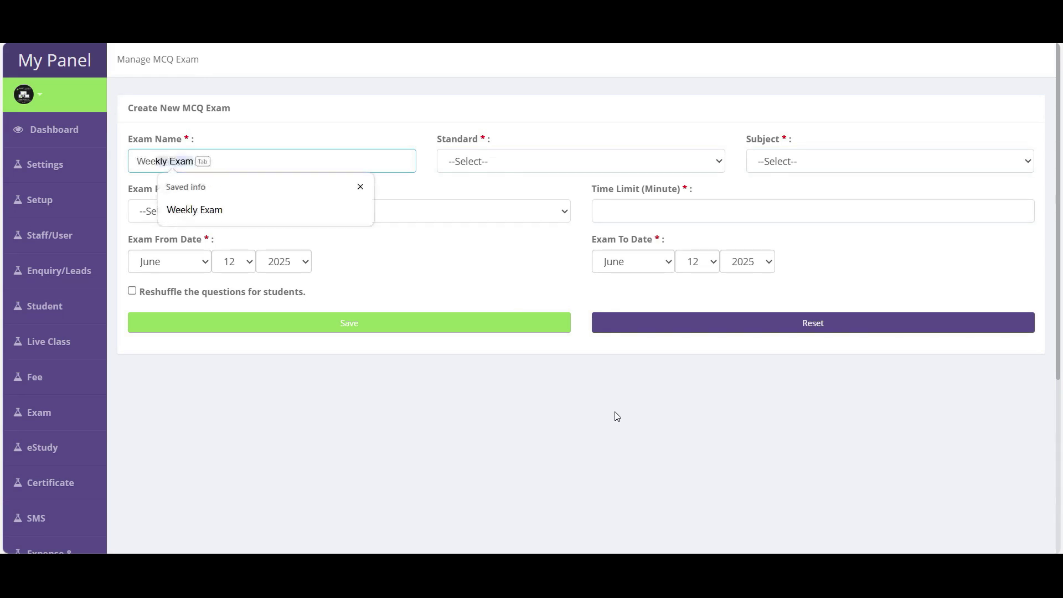
pyautogui.write('kly Exam MCQ')
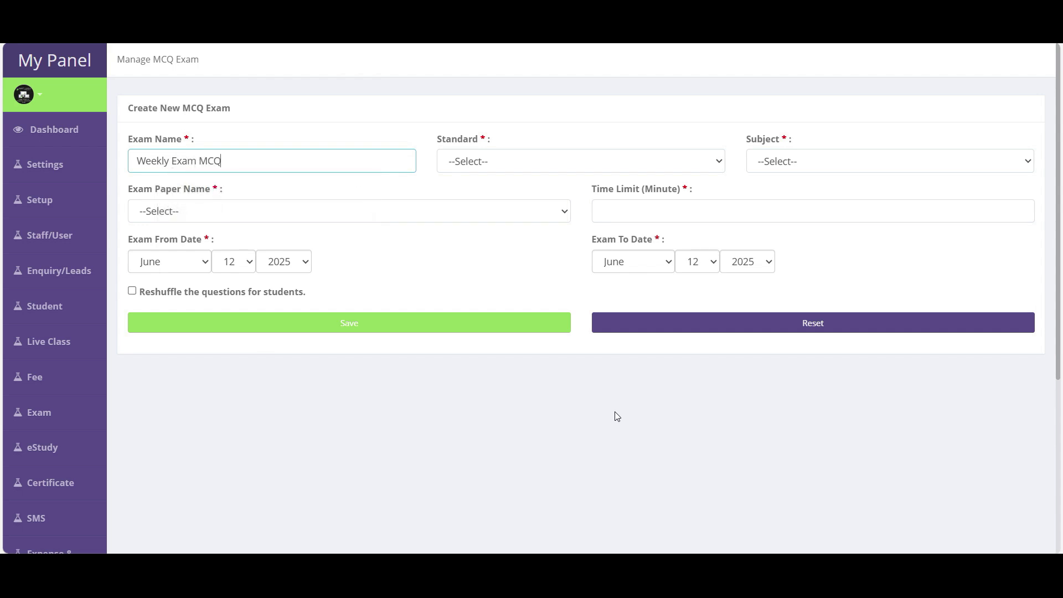
# Step: Set the exam's standard to 10th Standard, the subject to Maths and the exam paper to Test paper
pyautogui.click(475, 161)
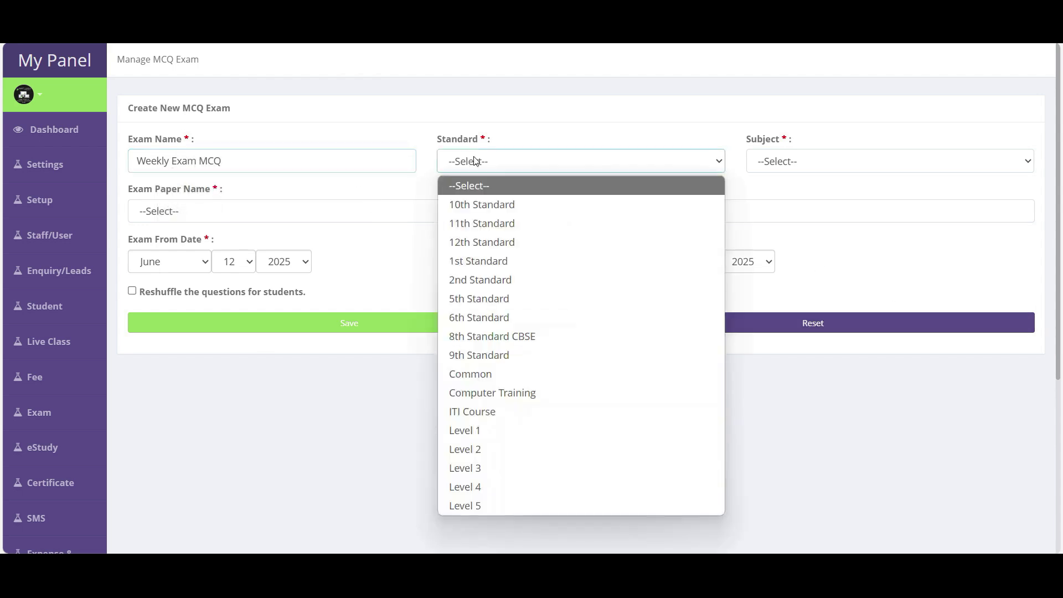
pyautogui.click(470, 206)
pyautogui.click(780, 162)
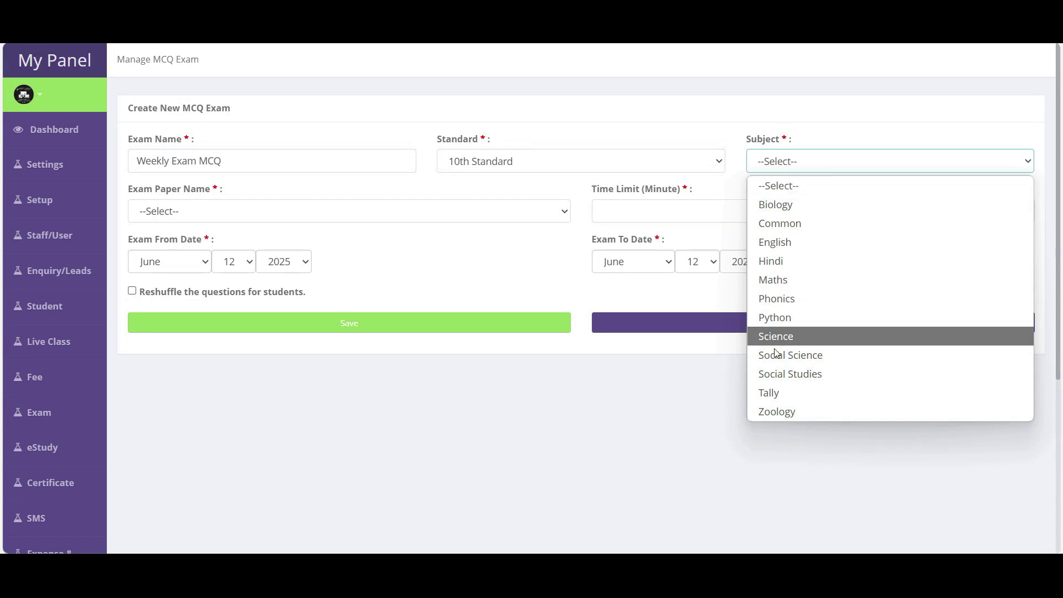
pyautogui.click(773, 279)
pyautogui.click(174, 206)
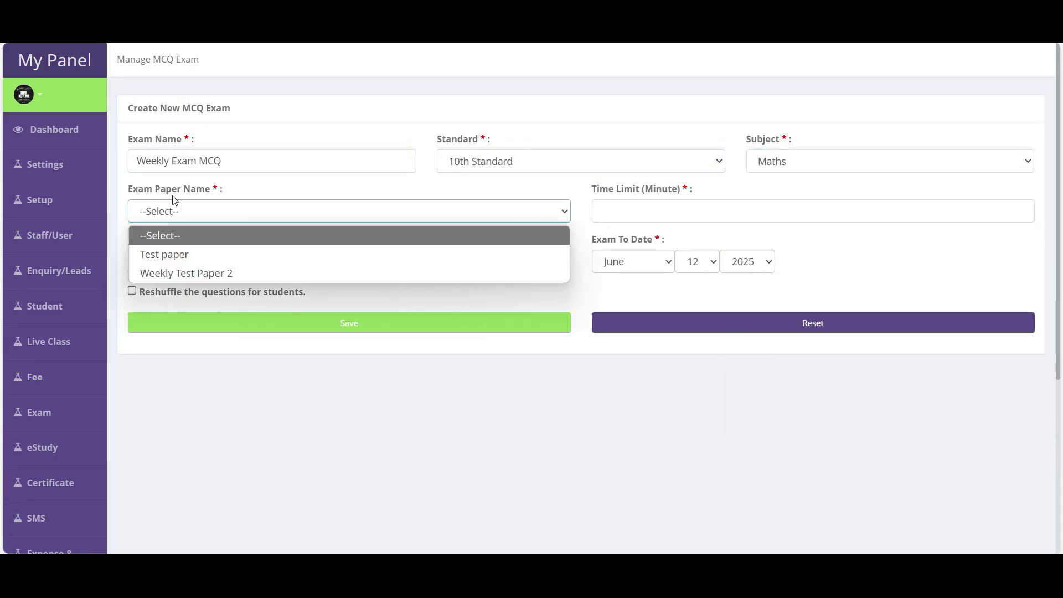
pyautogui.click(182, 198)
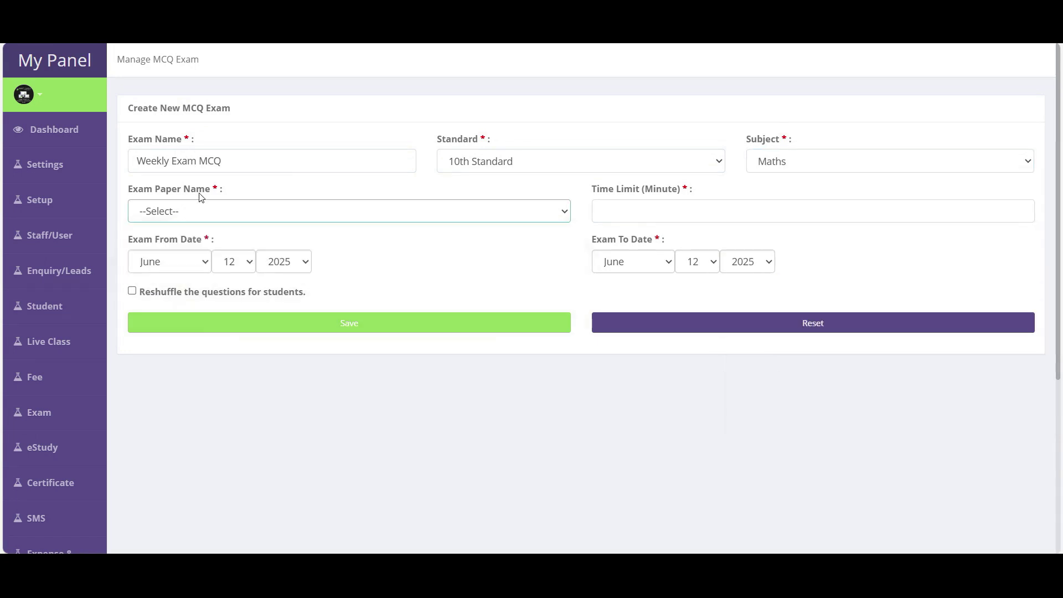
pyautogui.click(173, 216)
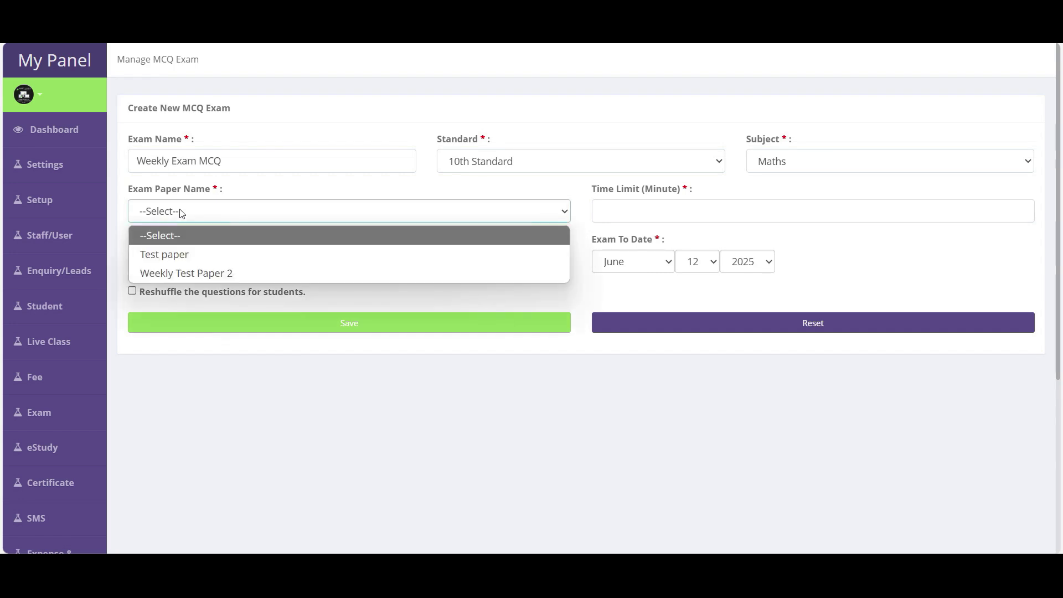
pyautogui.click(160, 254)
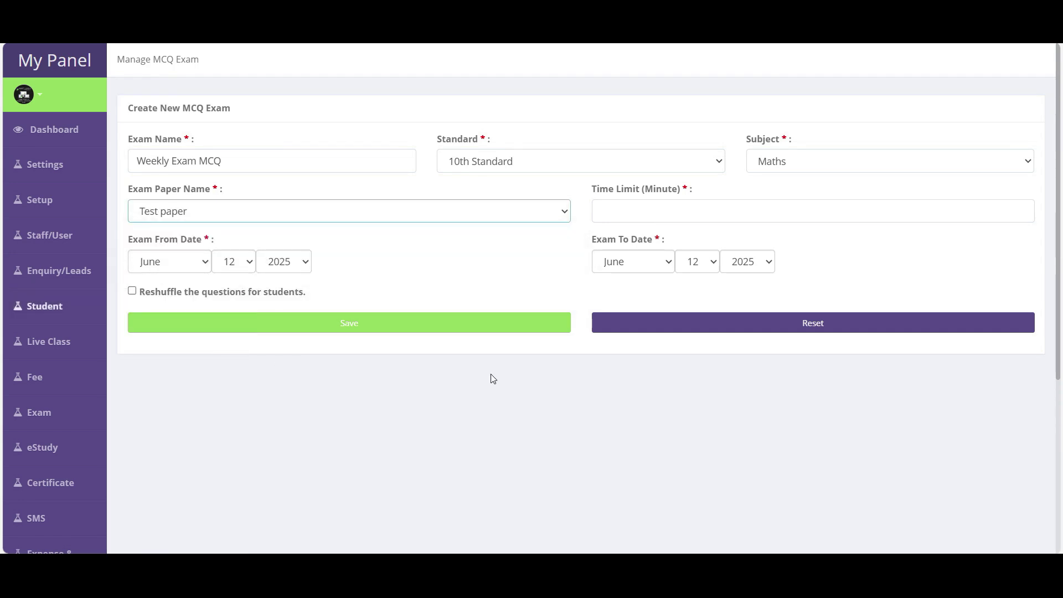
# Step: Set the exam's time limit to 60 minutes and its from date to June 13, 2025
pyautogui.click(642, 212)
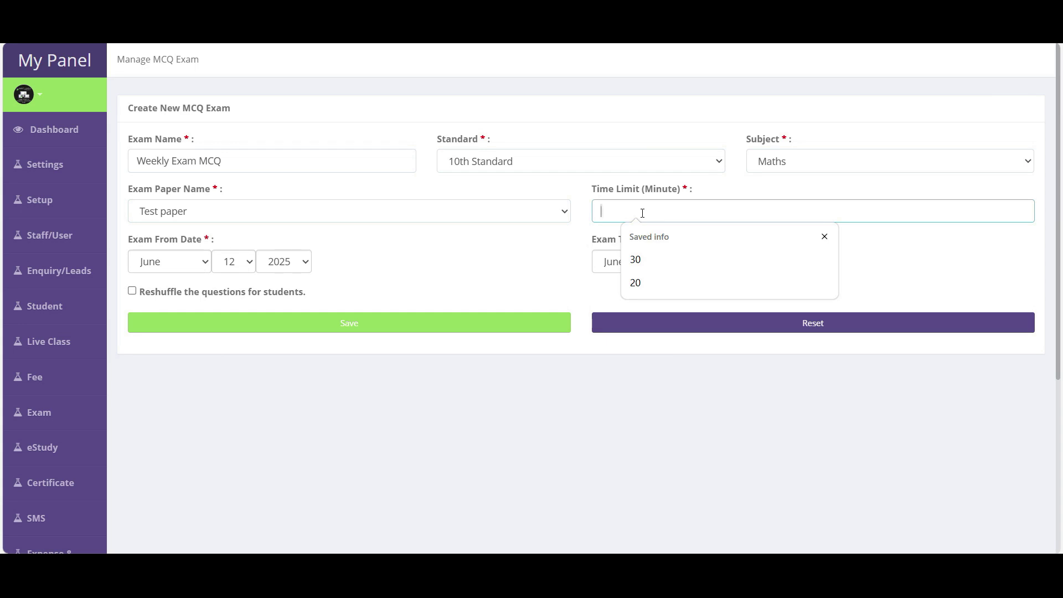
pyautogui.write('5')
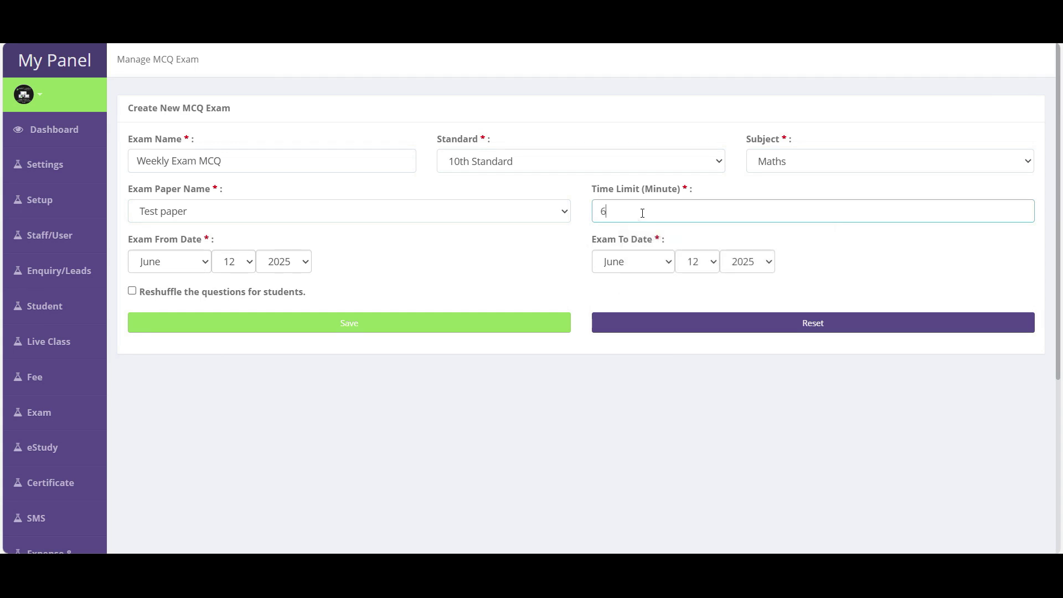
pyautogui.click(233, 262)
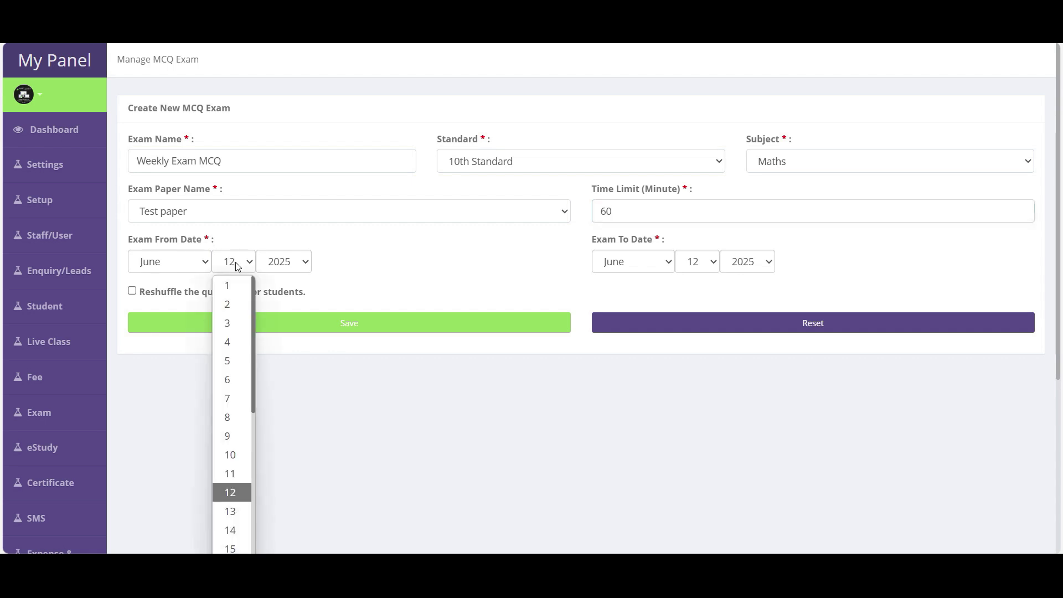
pyautogui.click(235, 509)
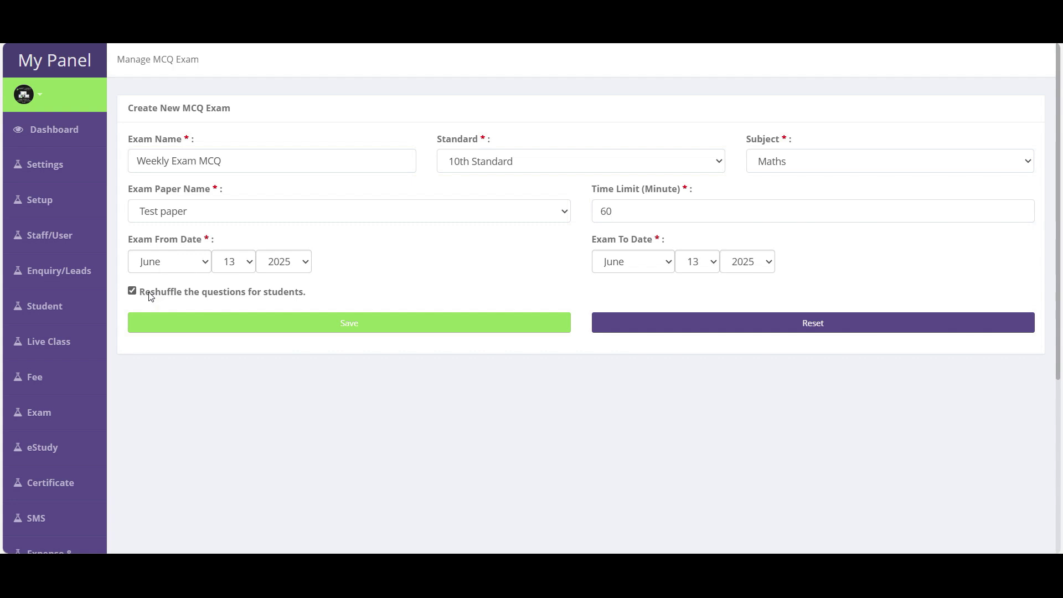
# Step: Save the new MCQ exam and choose to assign it to students by Class/Batch Selection
pyautogui.click(350, 326)
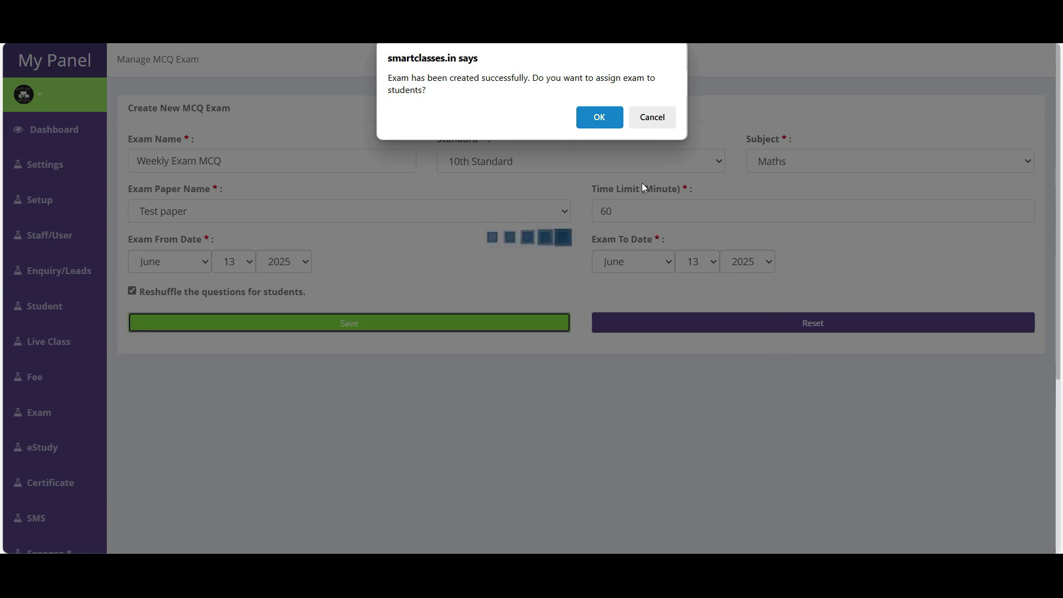
pyautogui.click(599, 117)
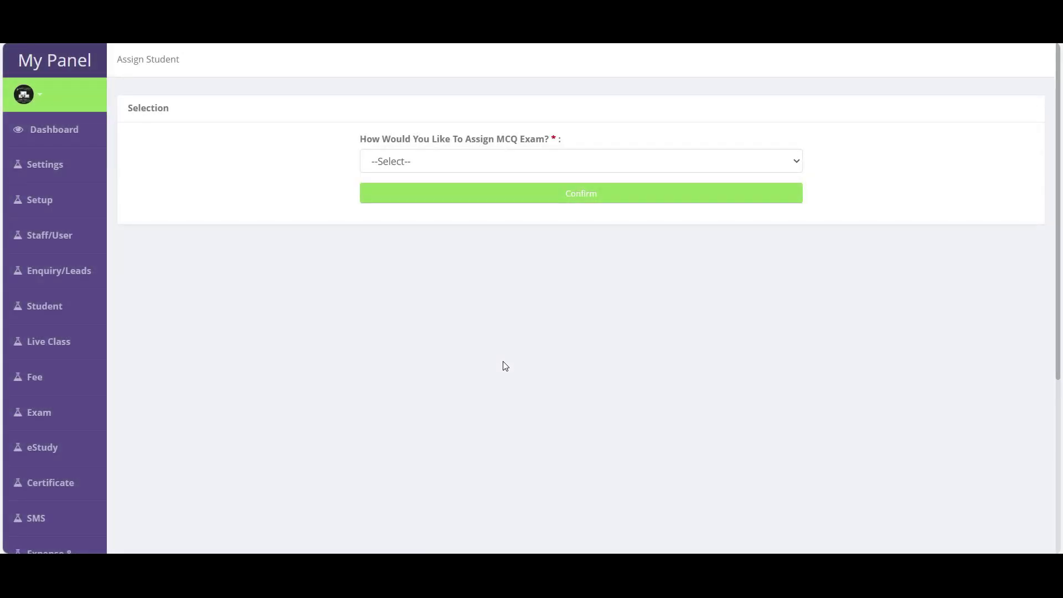
pyautogui.click(397, 166)
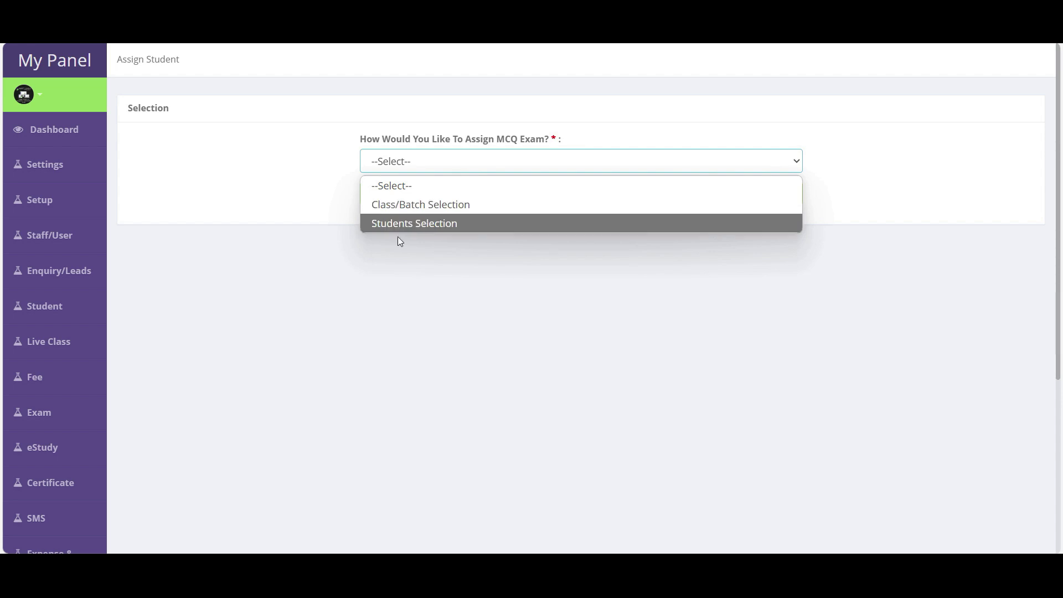
pyautogui.click(415, 204)
pyautogui.click(409, 193)
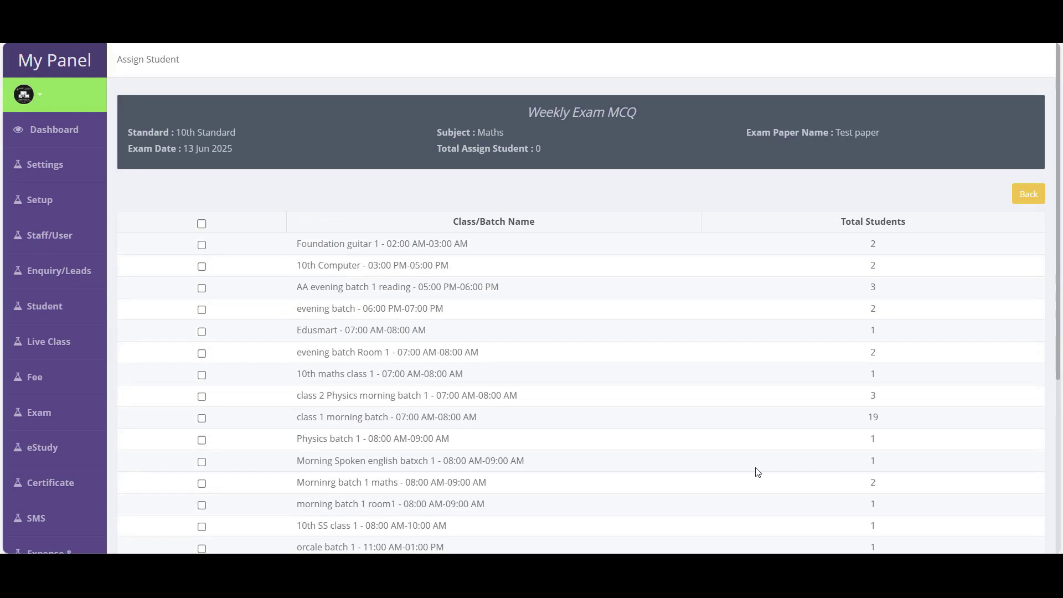
# Step: Assign Weekly Exam MCQ to the class 1 morning batch - 07:00 AM-08:00 AM
pyautogui.scroll(-1, 755, 472)
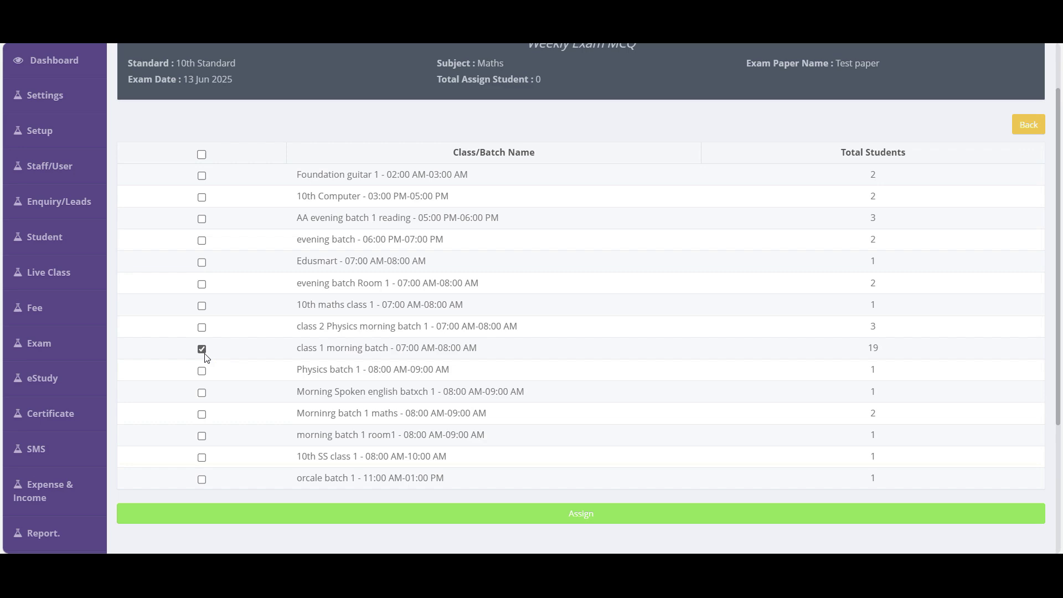
pyautogui.scroll(-2, 768, 363)
pyautogui.click(581, 326)
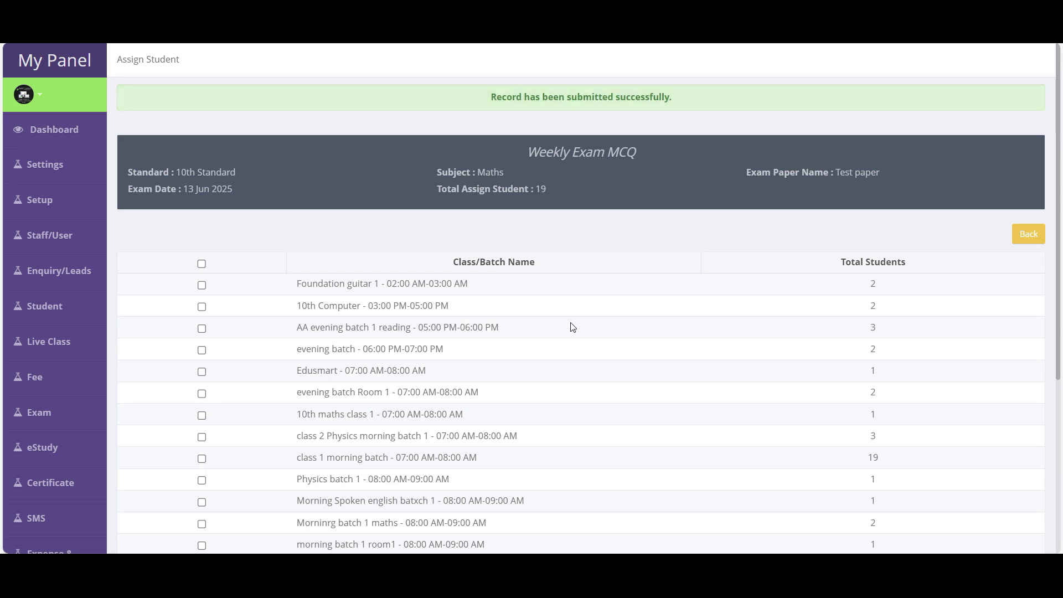
# Step: Check the assigned batch's student total and review the Weekly Exam MCQ entry in the MCQ exam list
pyautogui.scroll(-4, 571, 326)
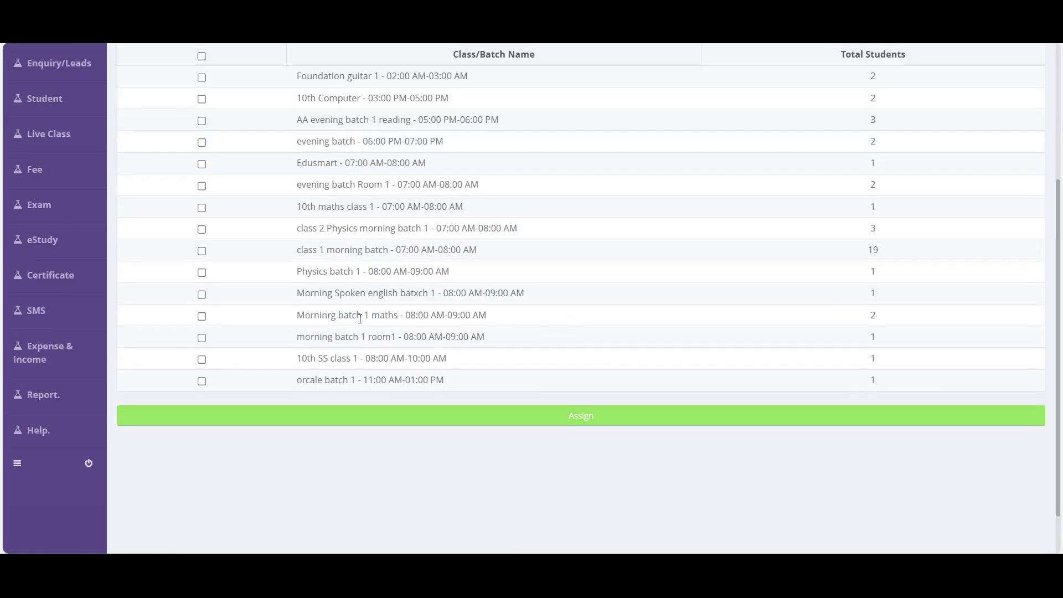
pyautogui.moveTo(298, 256); pyautogui.dragTo(525, 264)
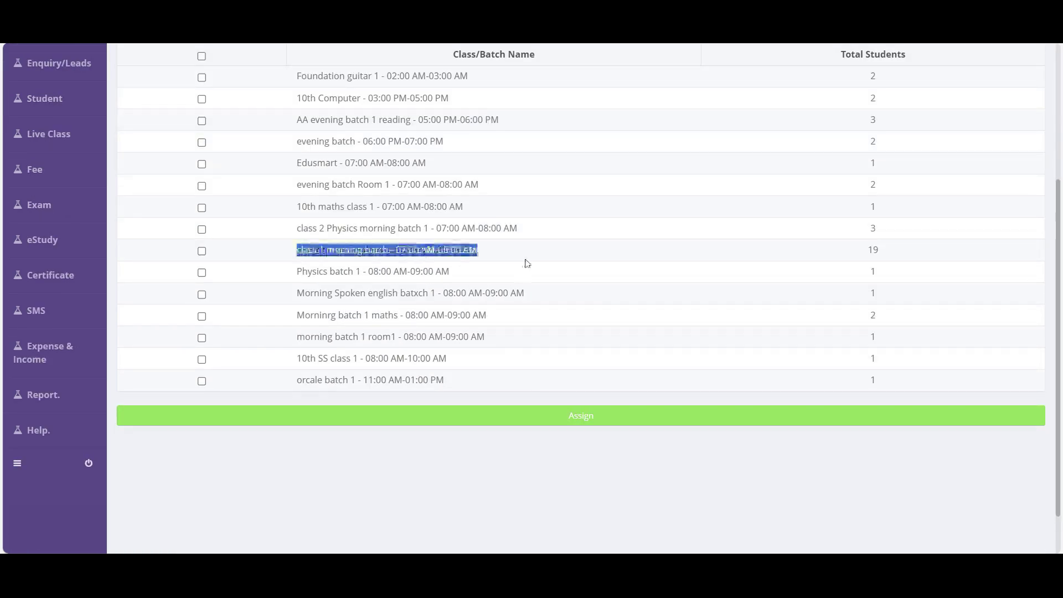
pyautogui.moveTo(864, 256); pyautogui.dragTo(890, 256)
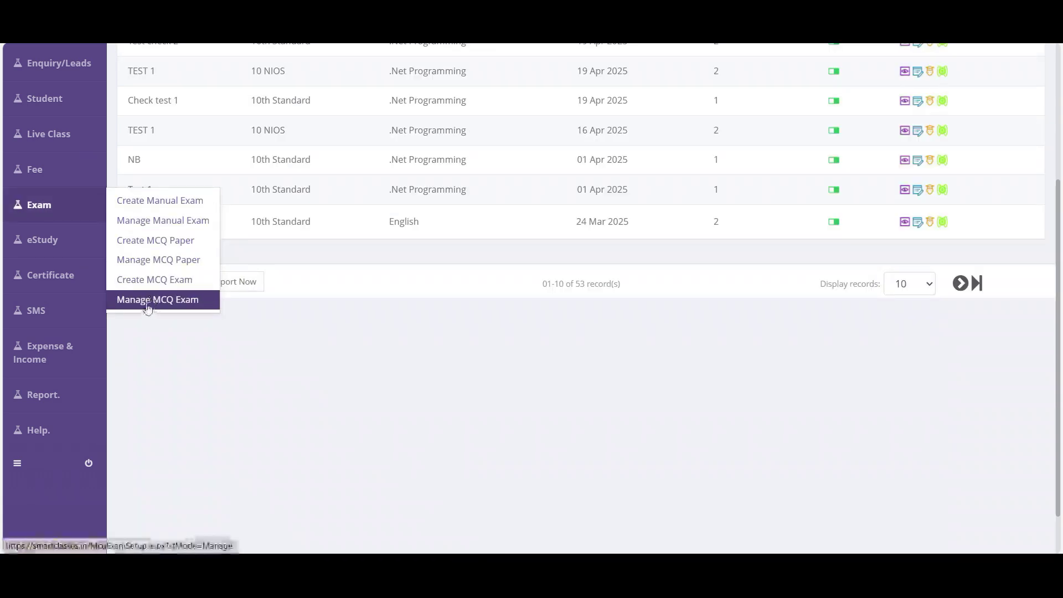
pyautogui.click(190, 306)
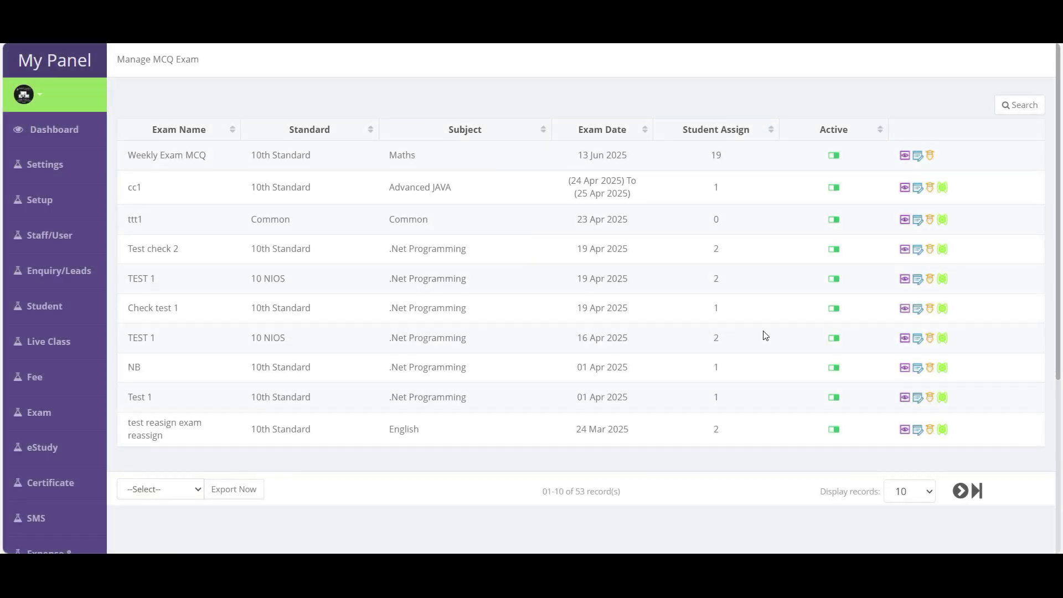
pyautogui.moveTo(127, 158); pyautogui.dragTo(731, 160)
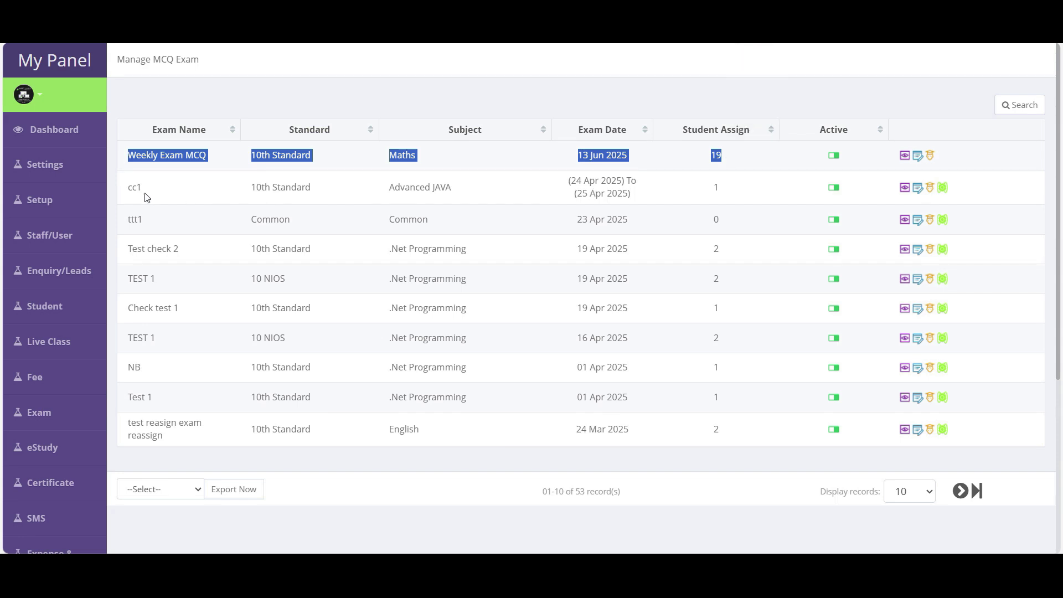
# Step: Open the student-wise assignment of Weekly Exam MCQ and filter the students to the 10th Computer - 03:00 PM-05:00 PM batch
pyautogui.click(645, 203)
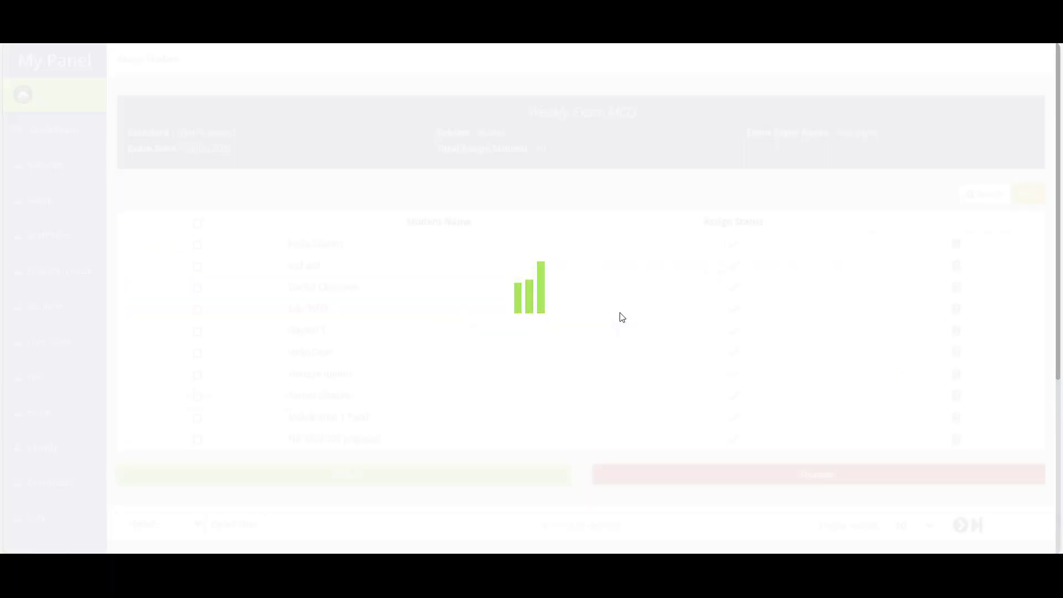
pyautogui.click(973, 195)
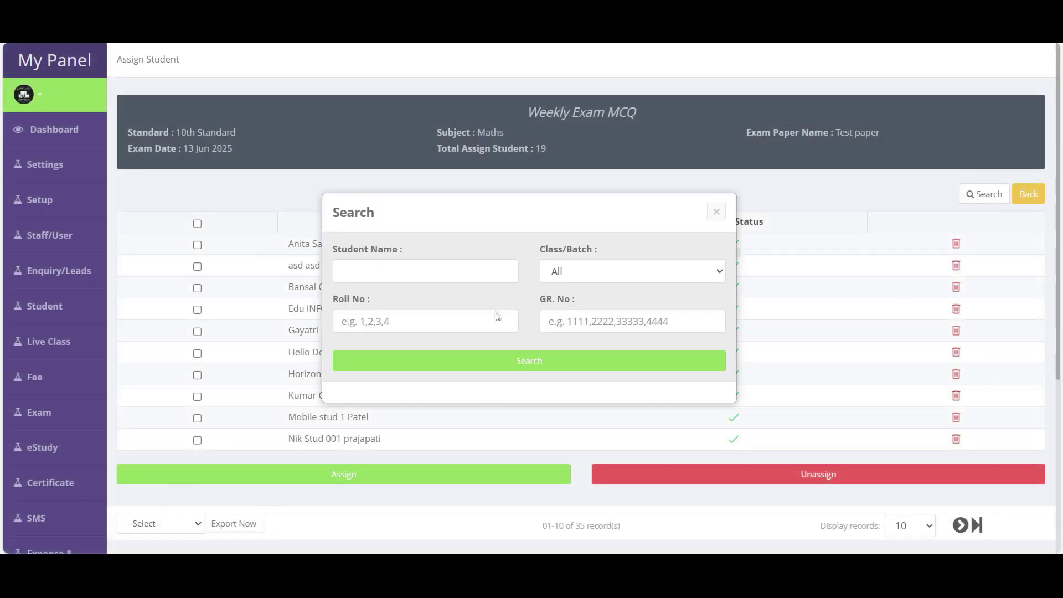
pyautogui.click(556, 270)
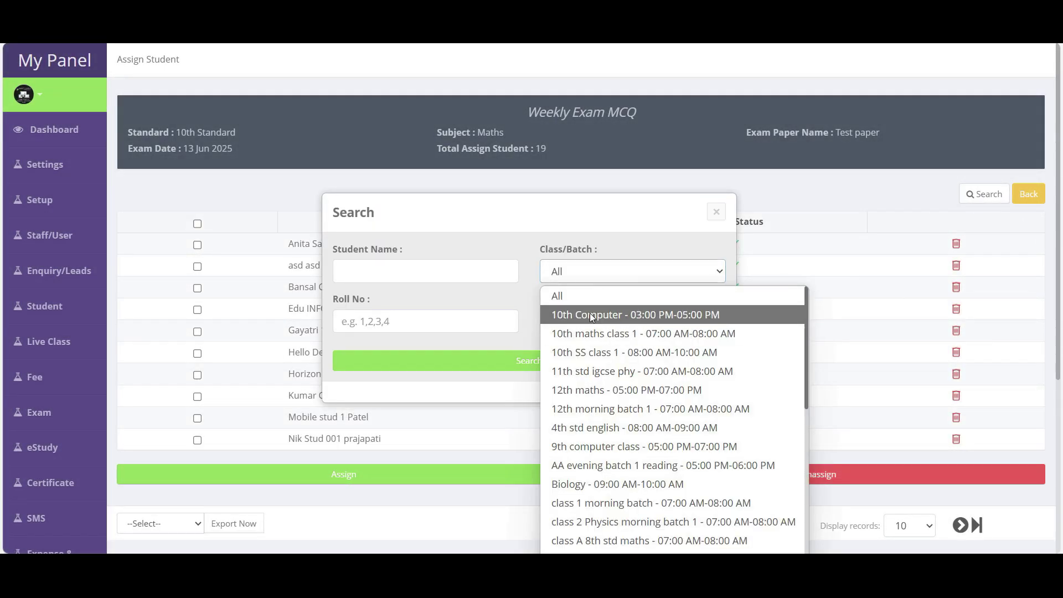
pyautogui.click(590, 312)
pyautogui.click(528, 361)
# Step: Assign the exam to both students of the filtered batch and unassign the second one
pyautogui.click(201, 224)
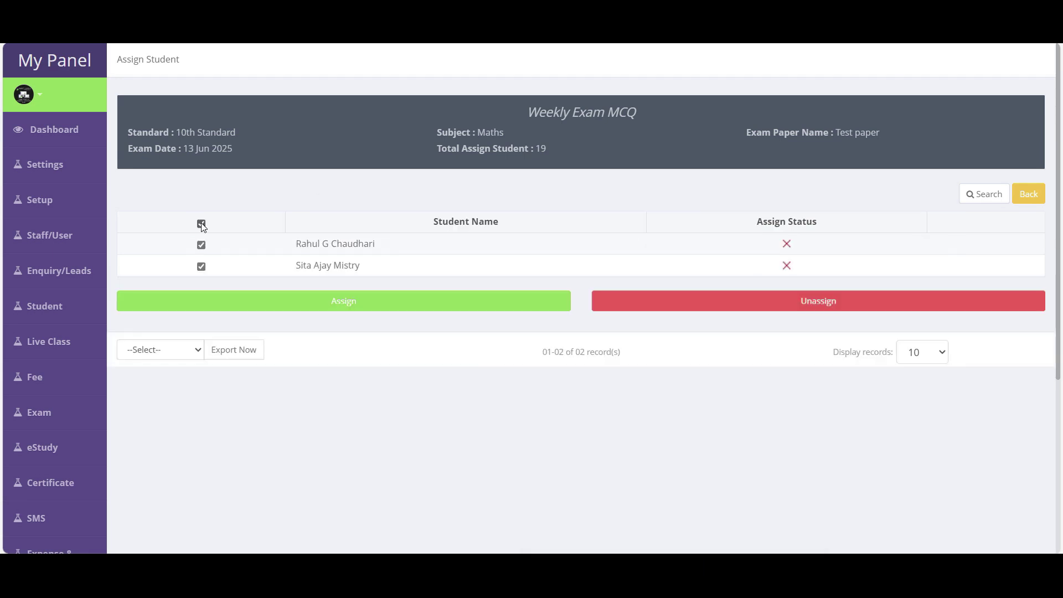
pyautogui.click(374, 305)
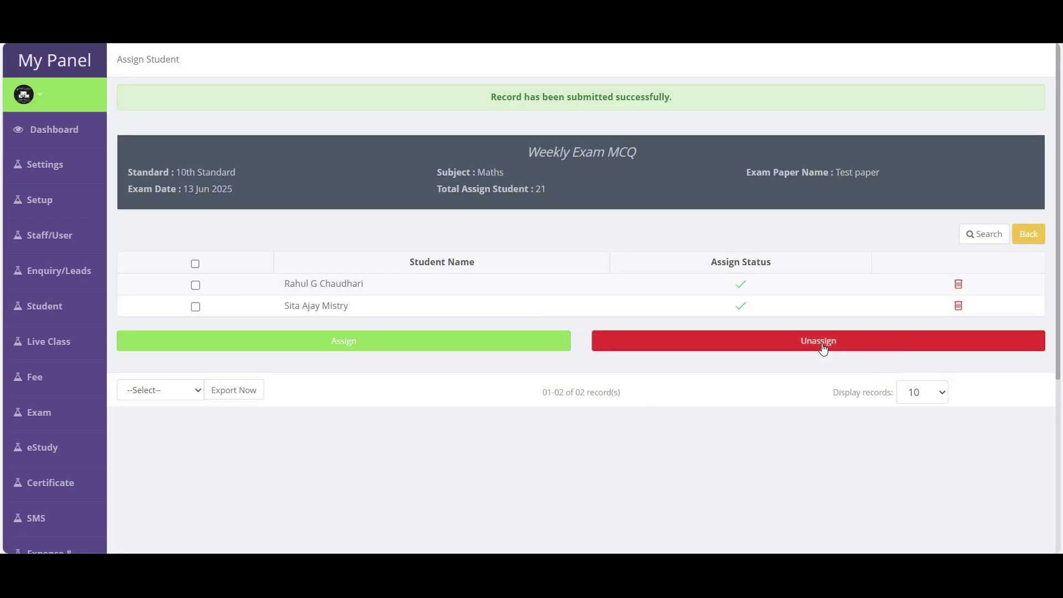
pyautogui.click(195, 307)
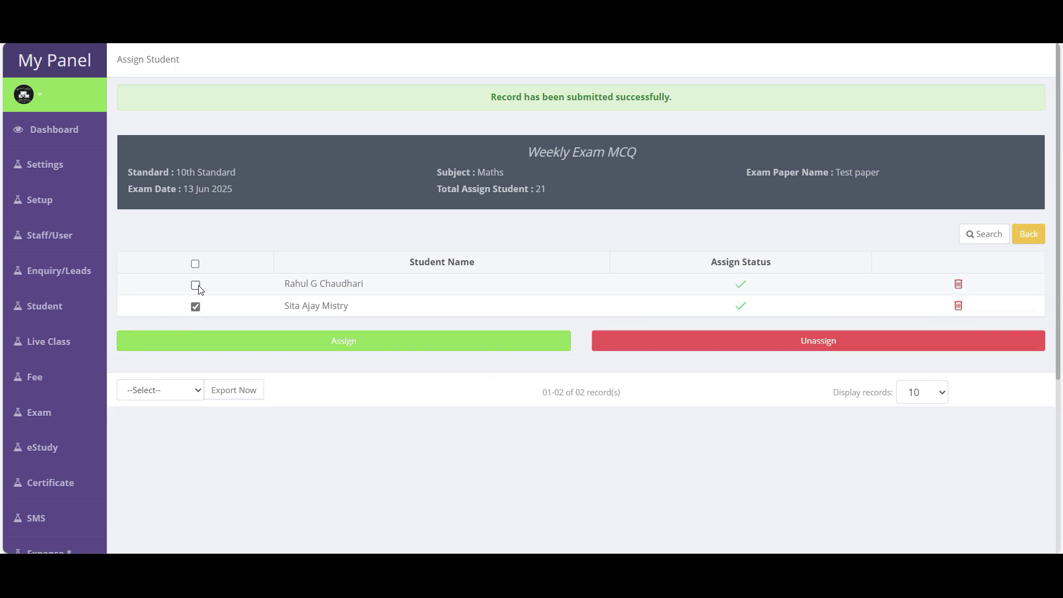
pyautogui.click(830, 344)
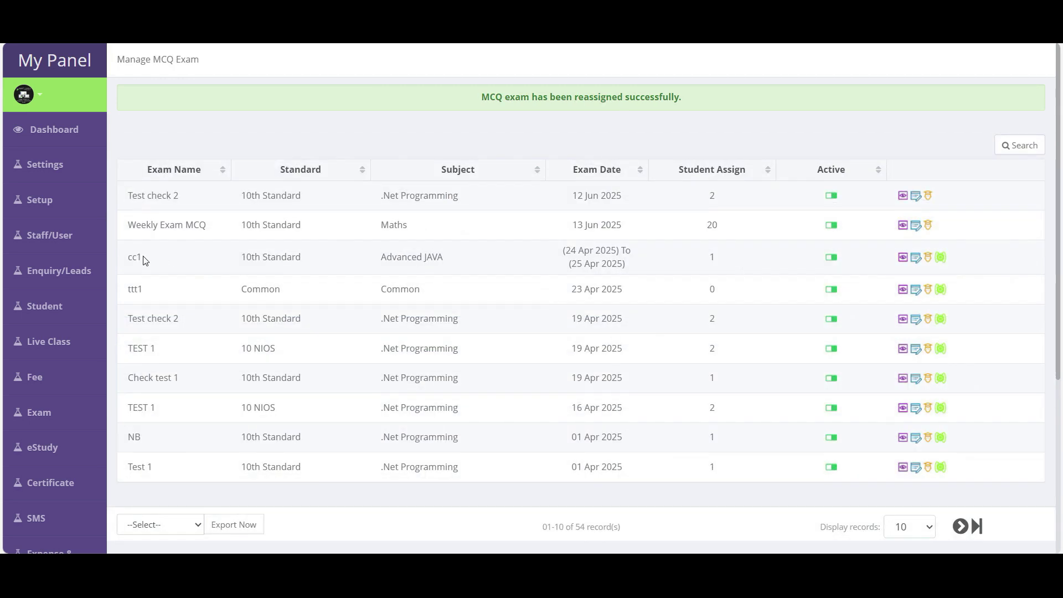
# Step: Start reassigning the cc1 exam dated 24 to 25 Apr 2025, with subject Biology and exam paper PAPPER 2
pyautogui.moveTo(127, 260); pyautogui.dragTo(718, 264)
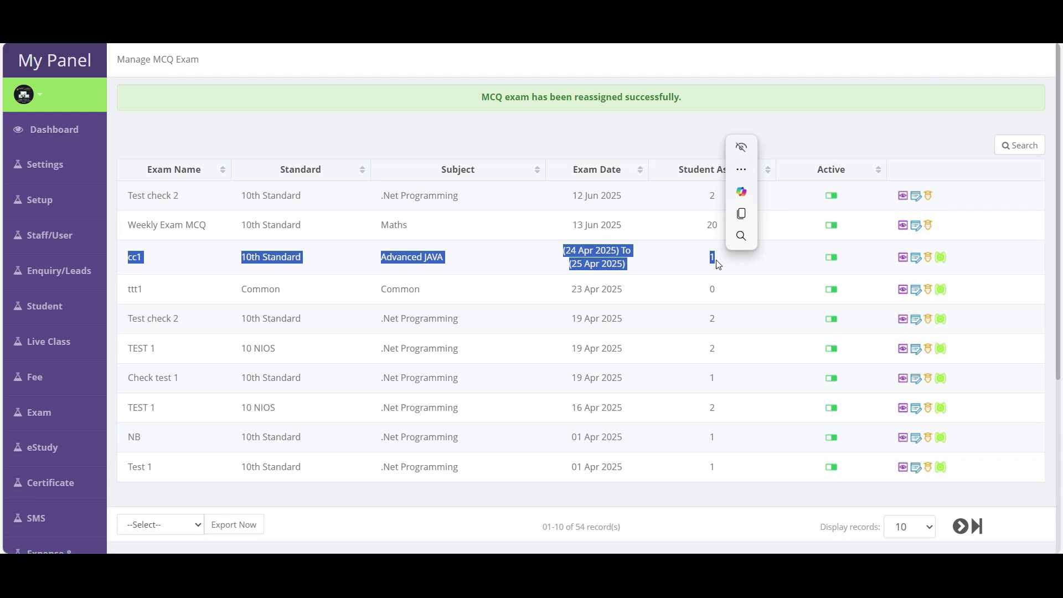
pyautogui.click(940, 258)
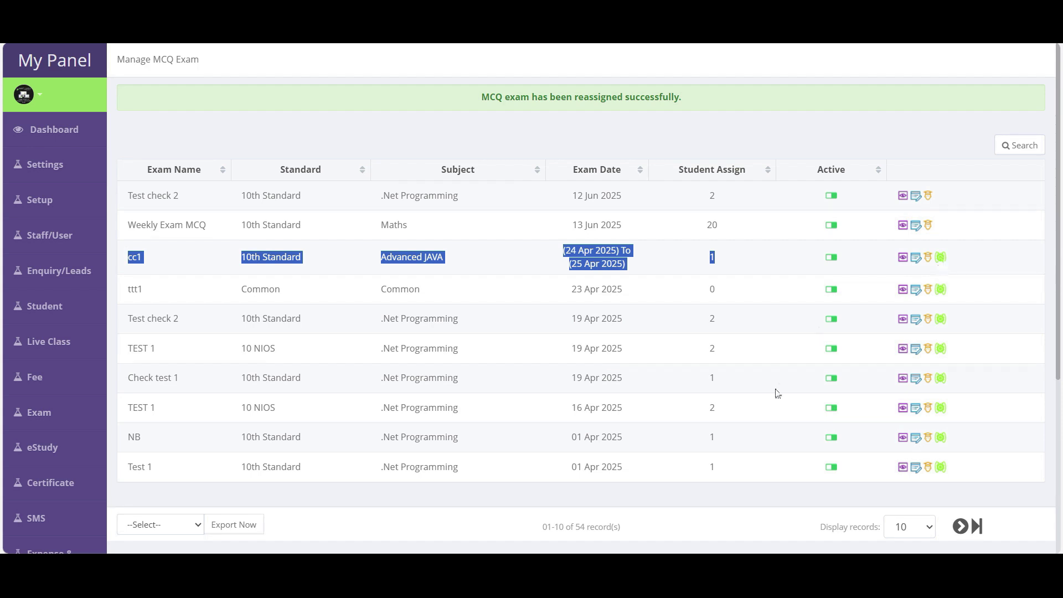
pyautogui.click(813, 160)
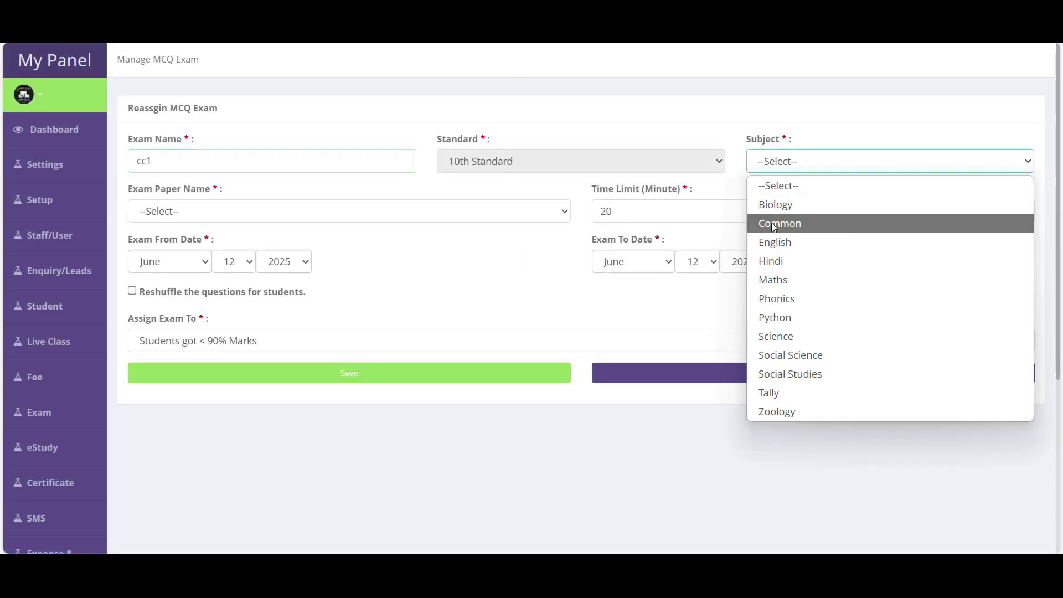
pyautogui.click(772, 205)
pyautogui.click(208, 217)
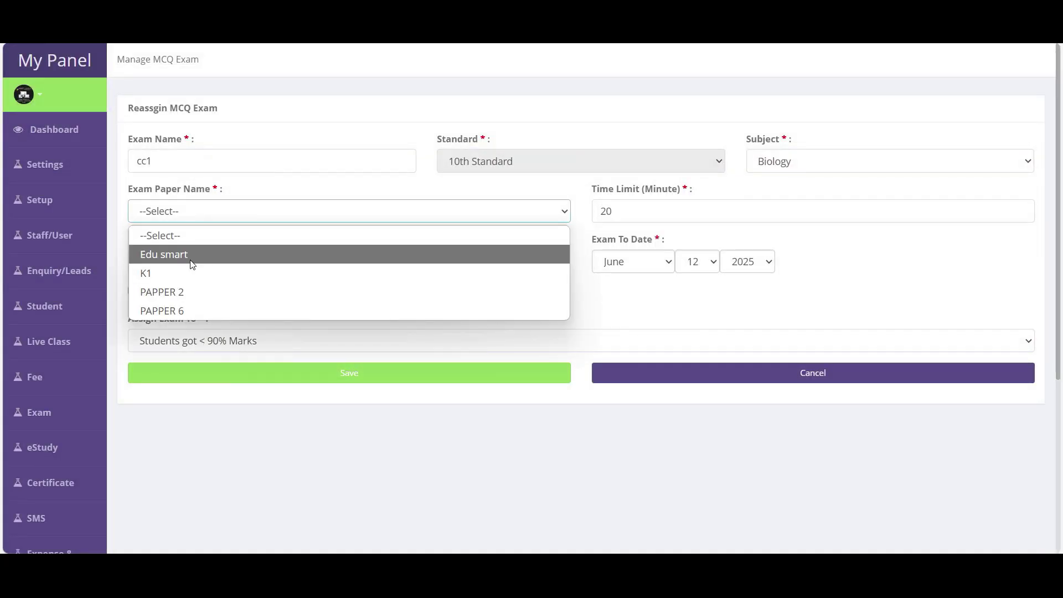
pyautogui.click(191, 291)
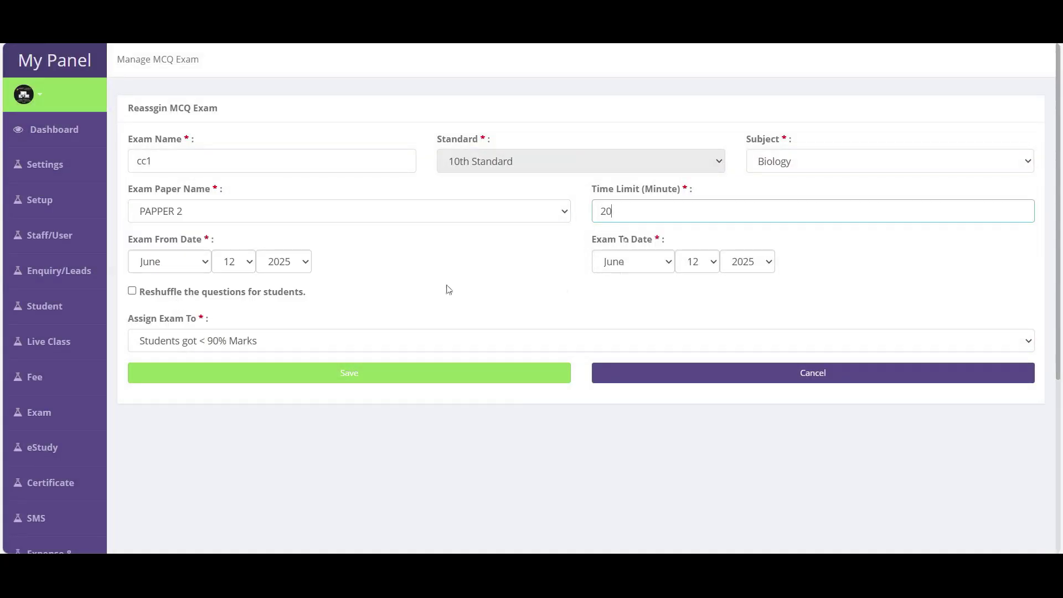
# Step: Enable question reshuffling, assign the exam to students who got < 80% marks, and save the reassignment
pyautogui.click(187, 264)
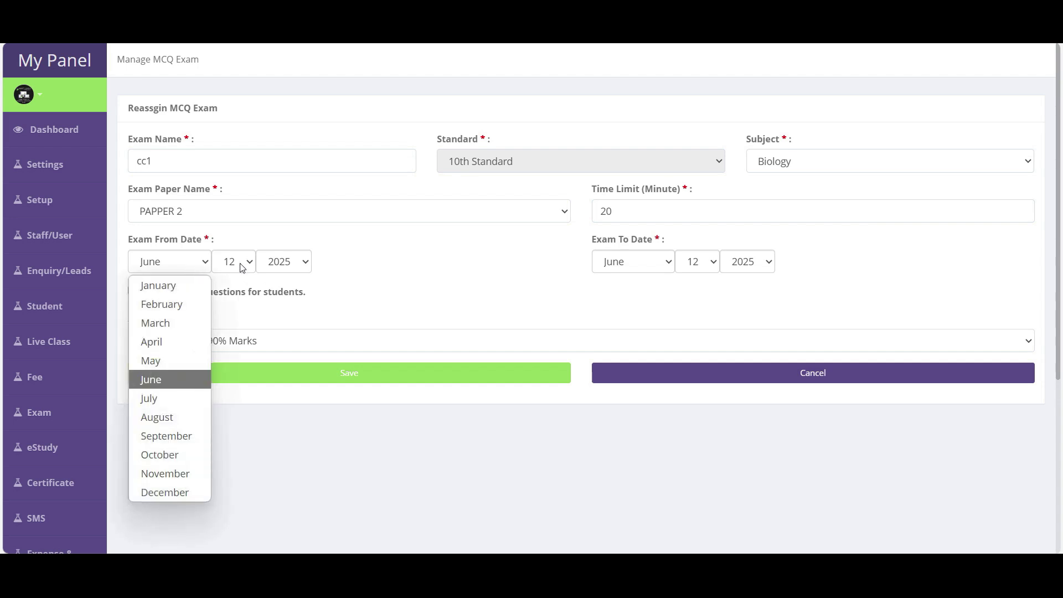
pyautogui.click(277, 292)
pyautogui.click(219, 294)
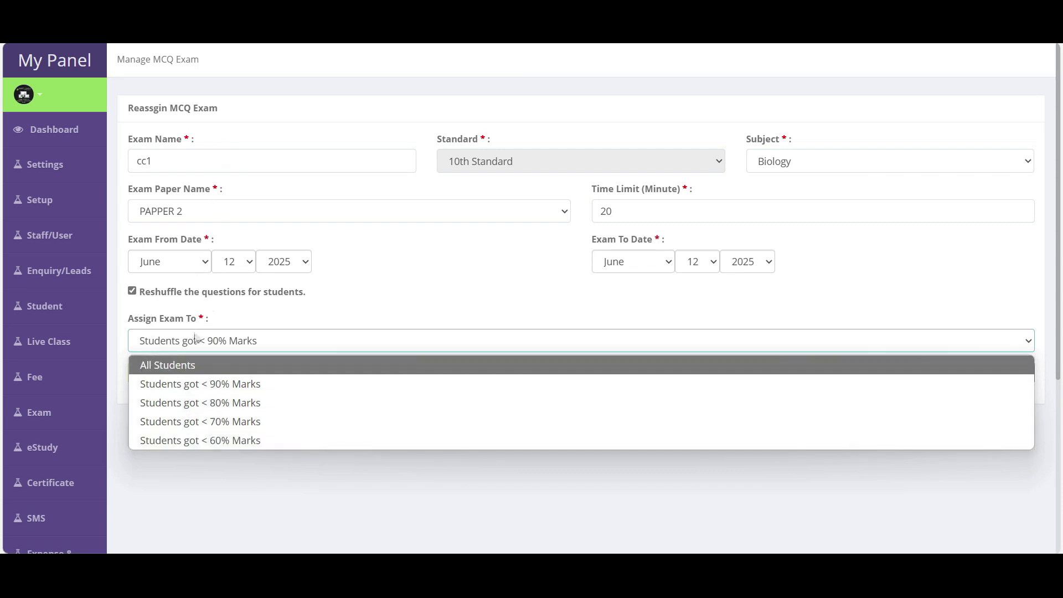
pyautogui.click(199, 408)
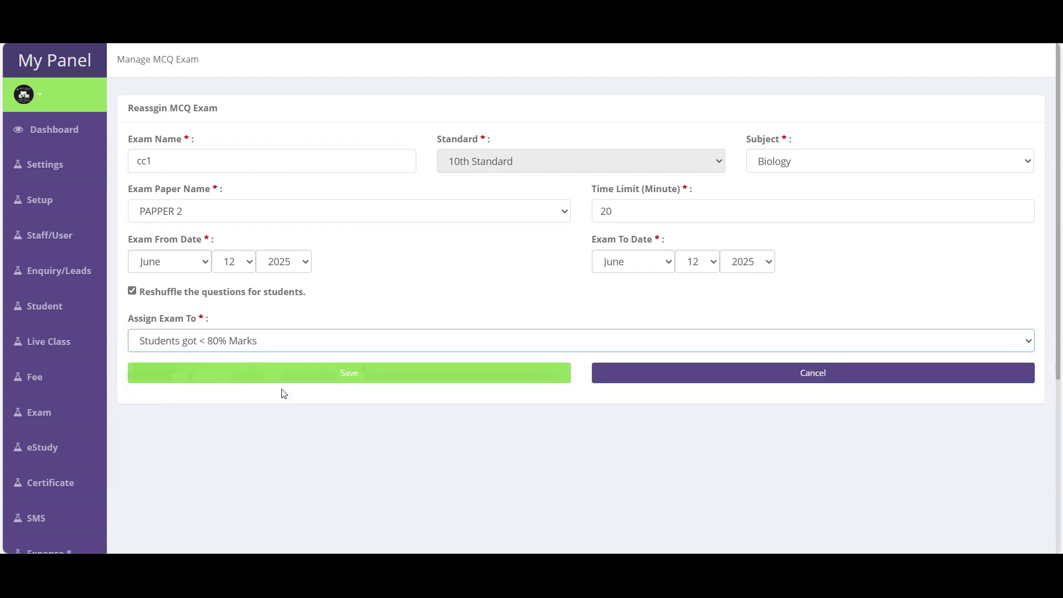
pyautogui.click(357, 382)
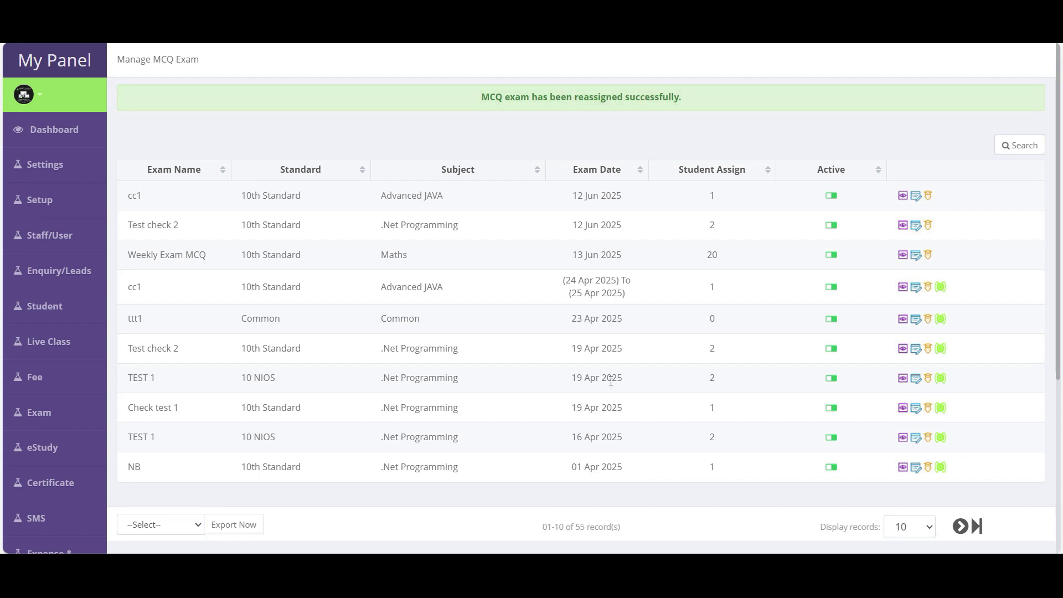
pyautogui.scroll(-1, 611, 381)
pyautogui.moveTo(38, 343)
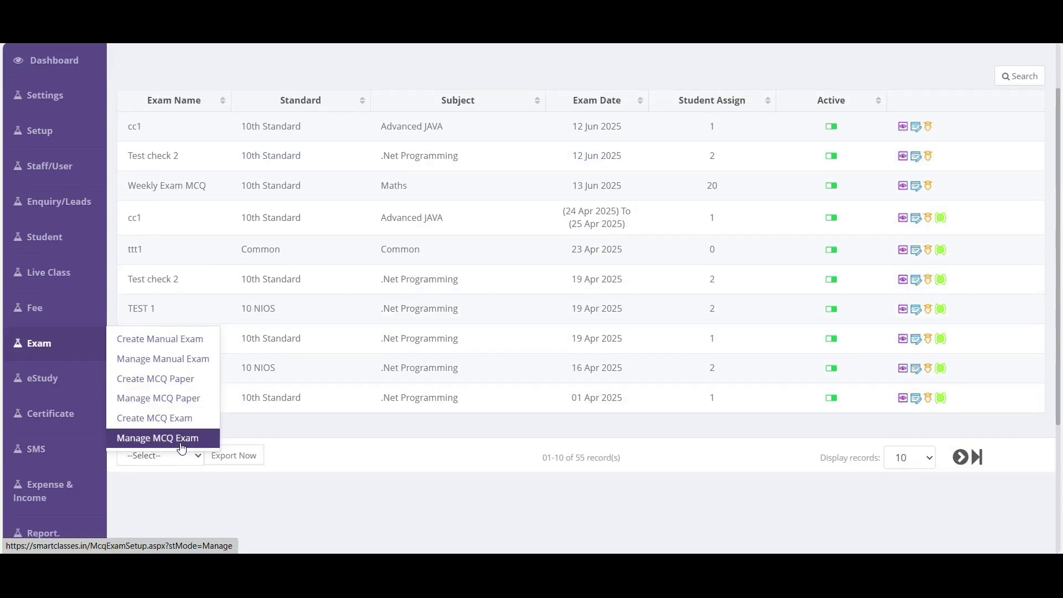